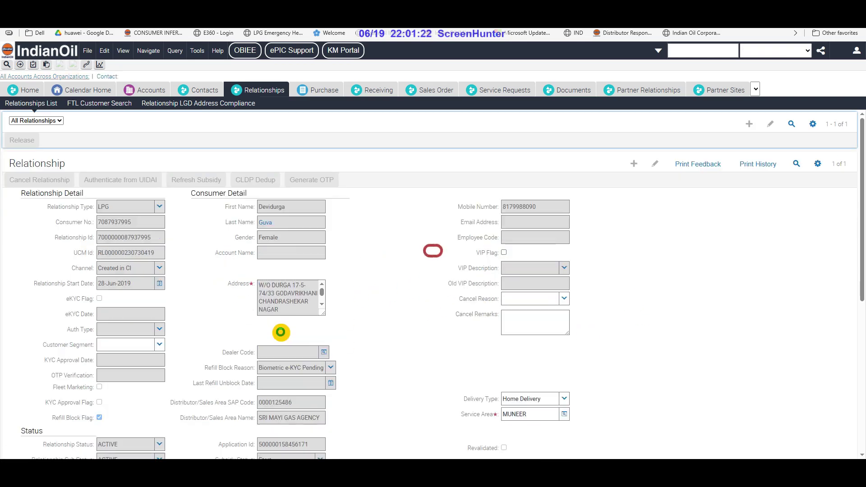
Scroll down to the Households, Contacts and Contact Identities lists on the contact record
scroll(272, 351, down, 15)
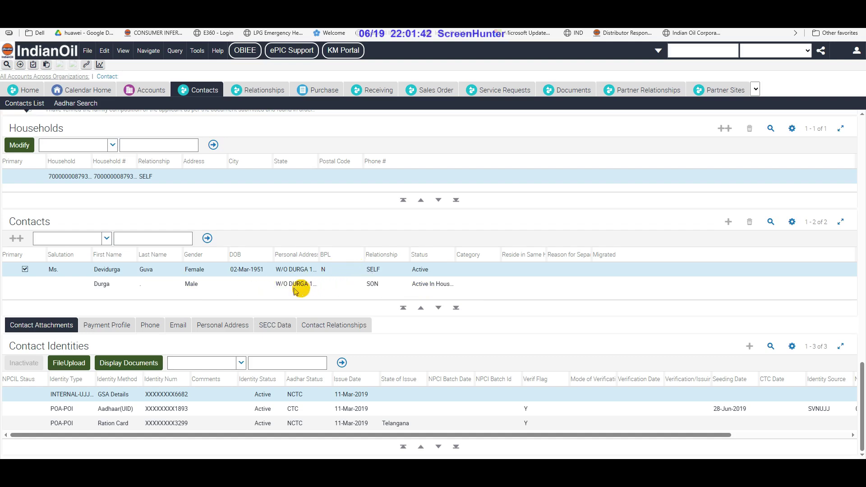
Select the son in household contacts and start a change request for the household
click(251, 285)
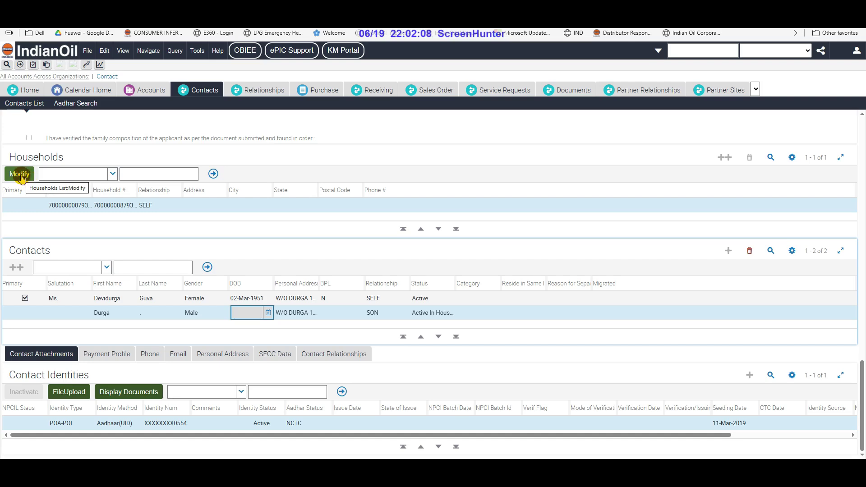
click(21, 175)
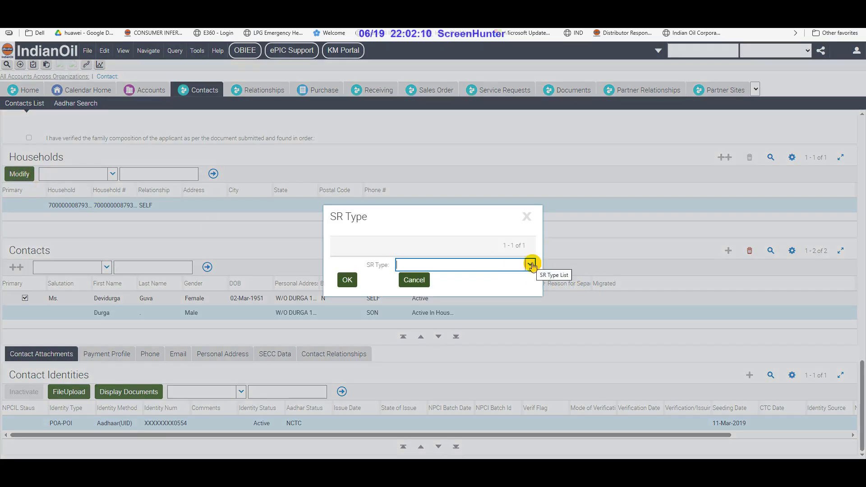
Create a service request of type Household Modification and confirm it
click(532, 266)
click(459, 277)
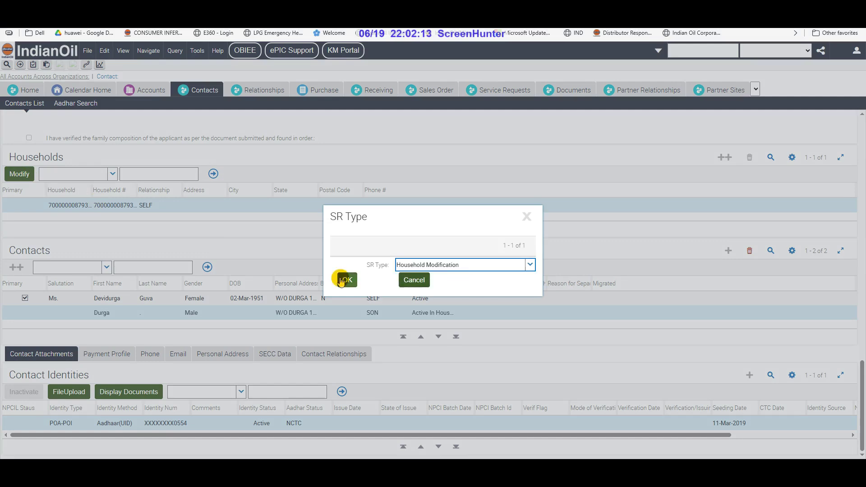
click(346, 280)
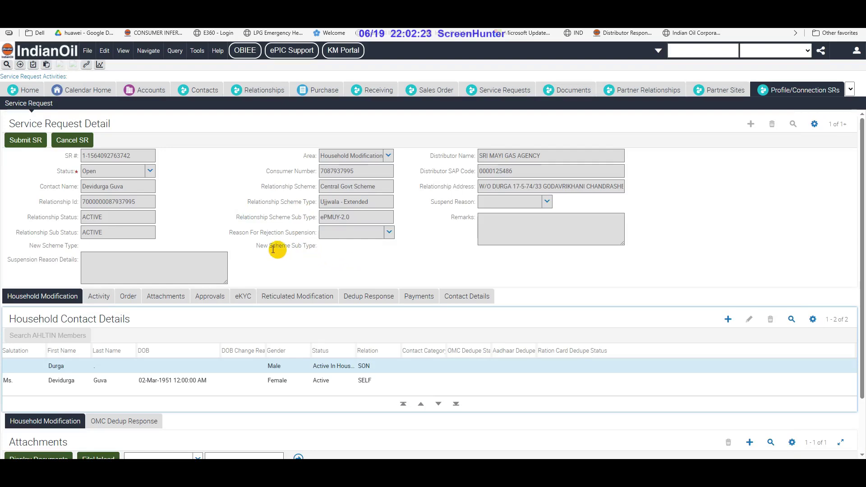
scroll(277, 250, down, 2)
Enter the son's last name and set his salutation to Mr
click(119, 301)
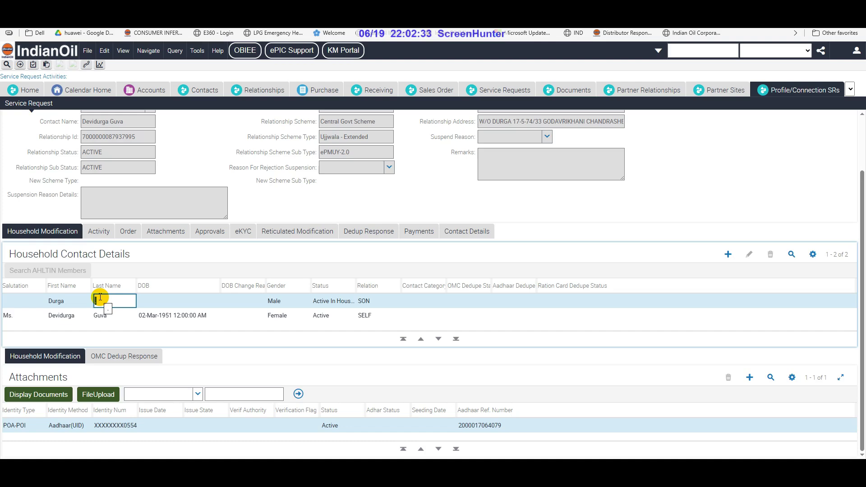
text(PANCHA)
click(41, 302)
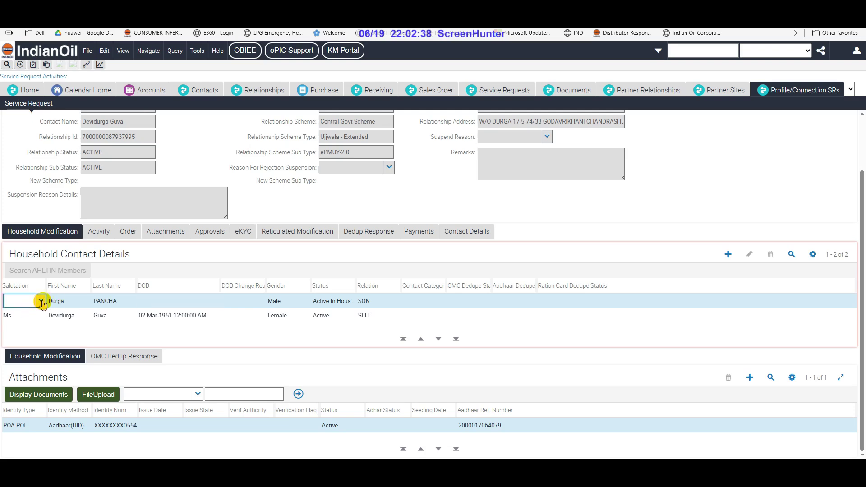
click(41, 301)
text(ME)
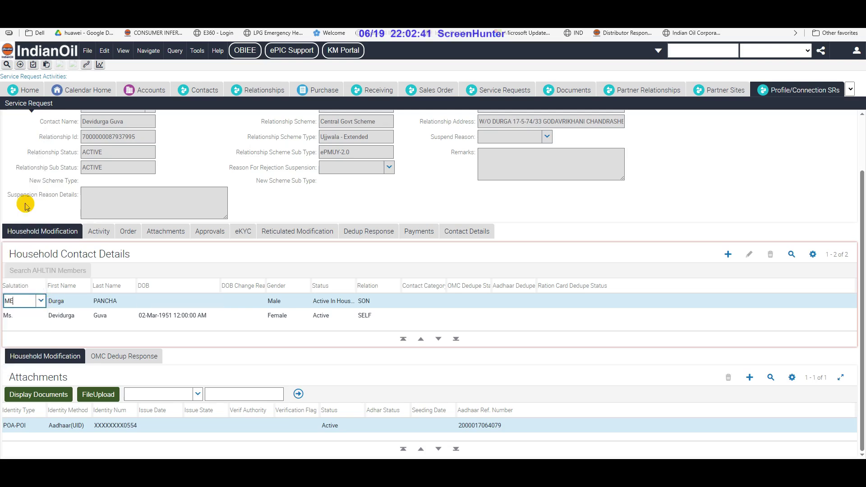
key(BackSpace)
text(R)
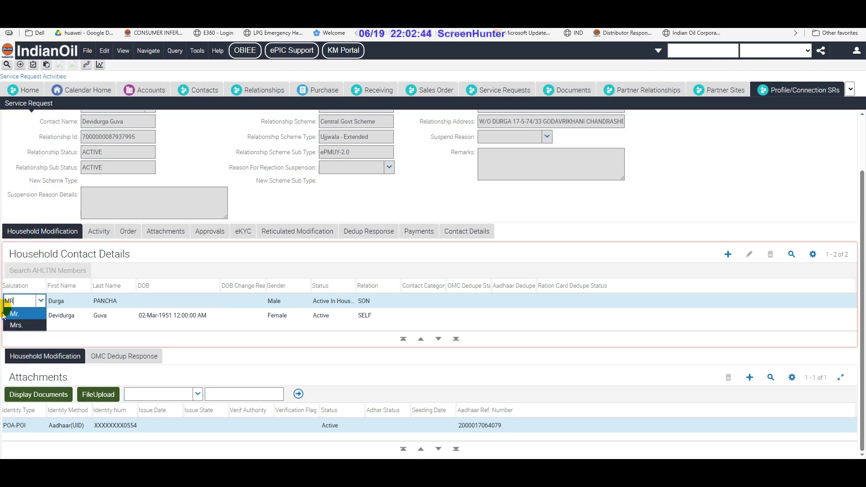
click(16, 314)
click(166, 300)
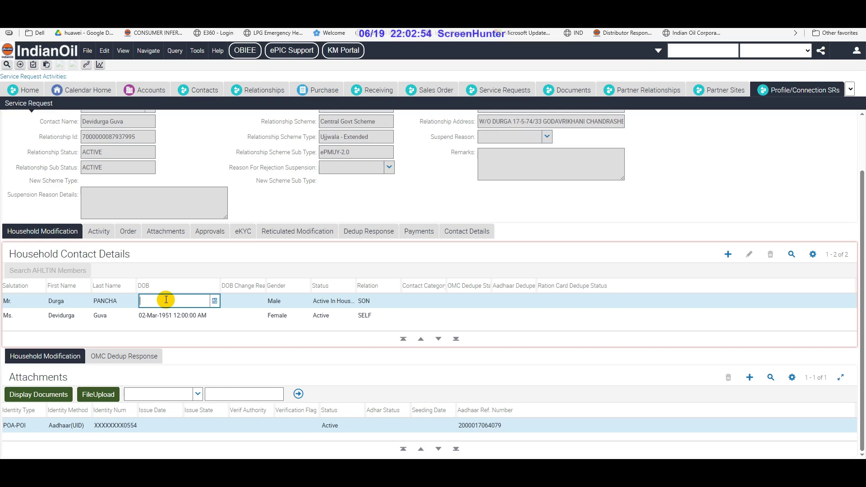
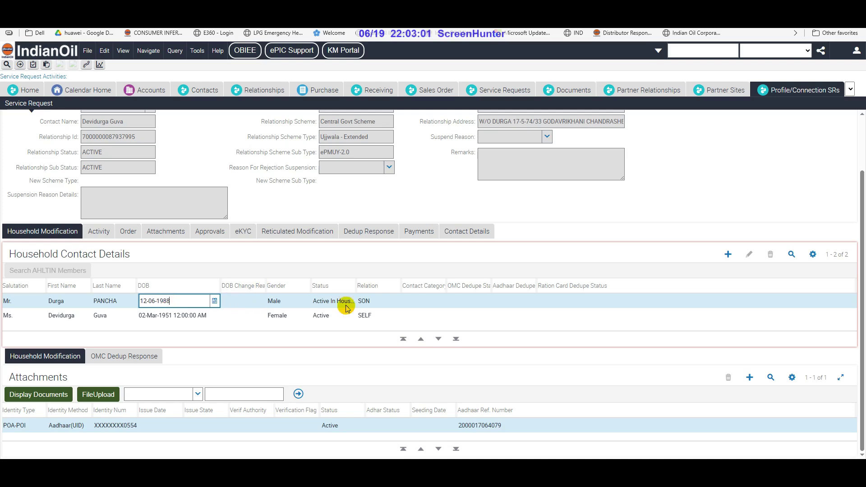
key(Tab)
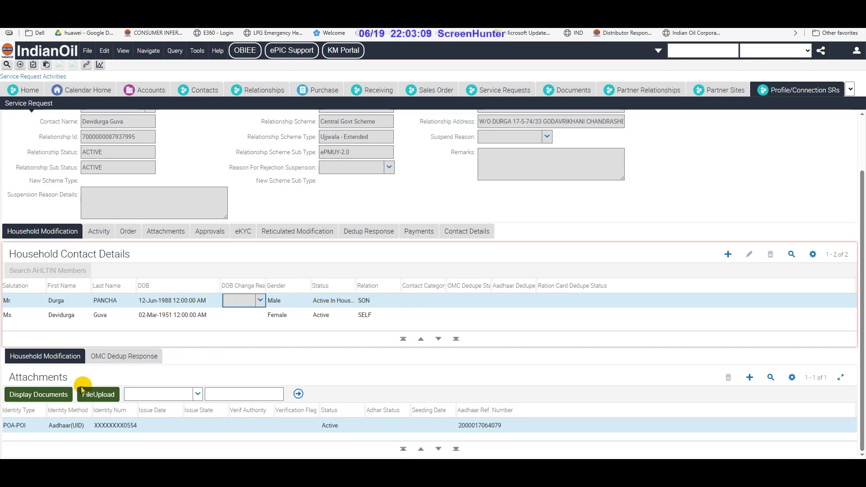
click(112, 401)
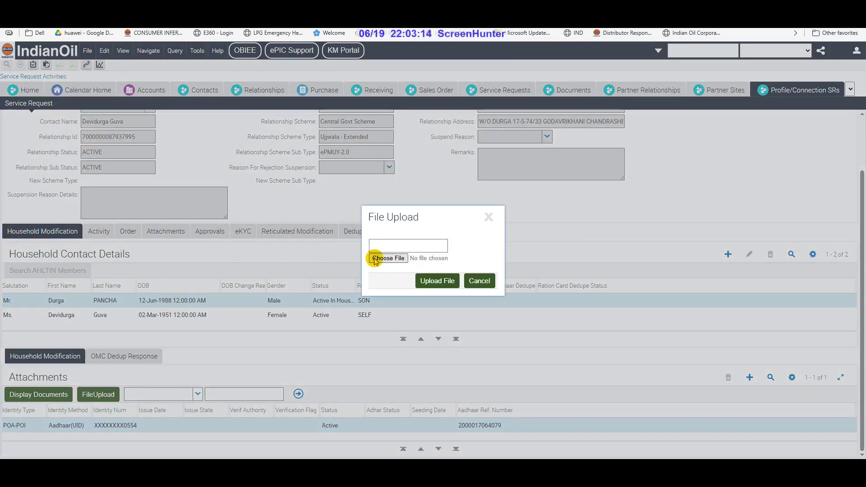
Upload the son's document image from the scanned documents folder on the Desktop
click(388, 258)
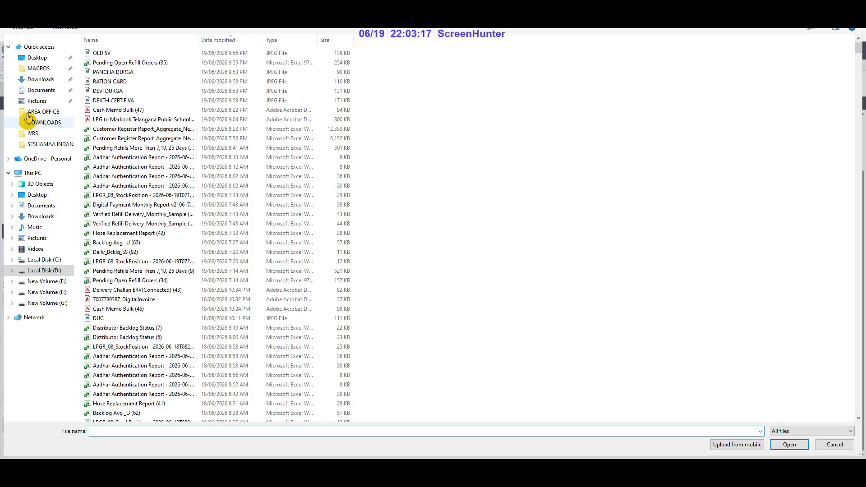
click(42, 60)
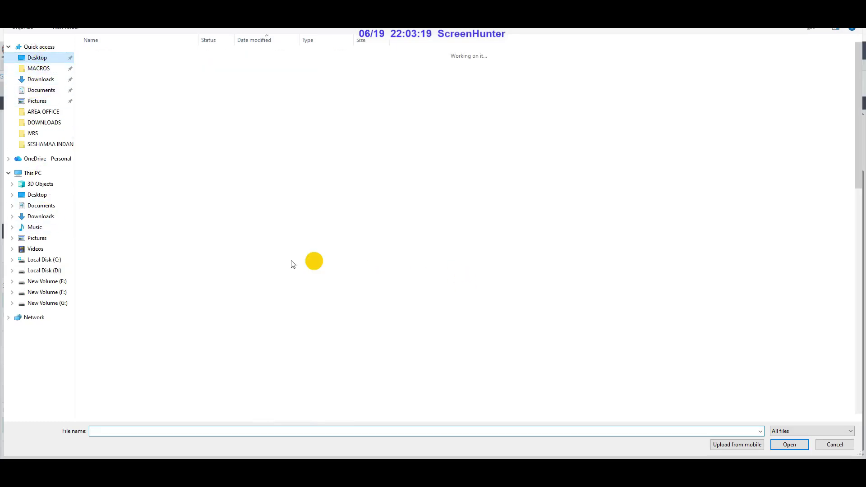
click(109, 131)
double_click(109, 134)
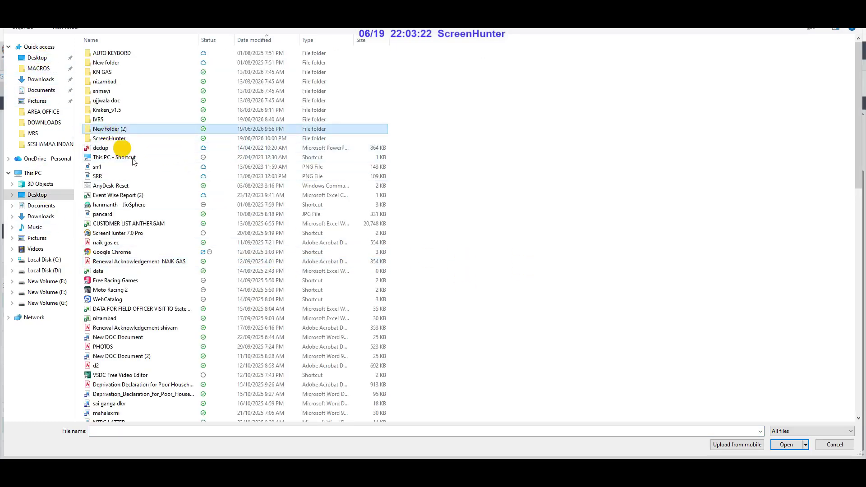
click(154, 83)
click(108, 84)
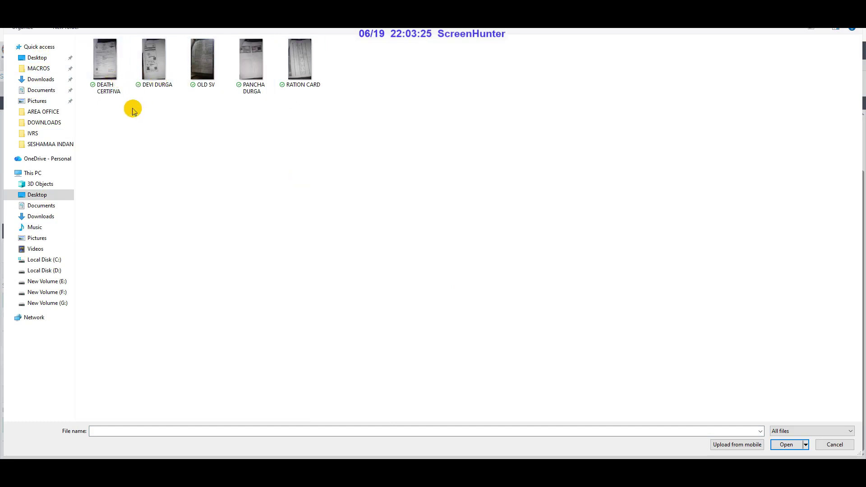
click(250, 67)
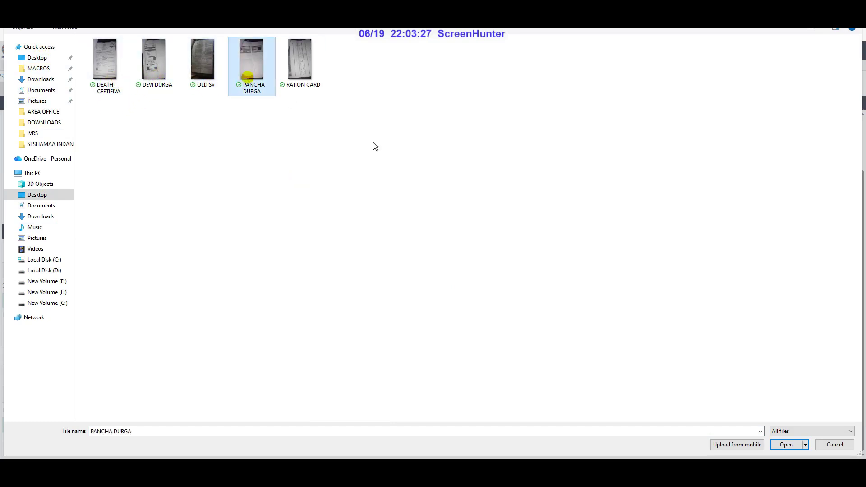
click(786, 445)
click(437, 280)
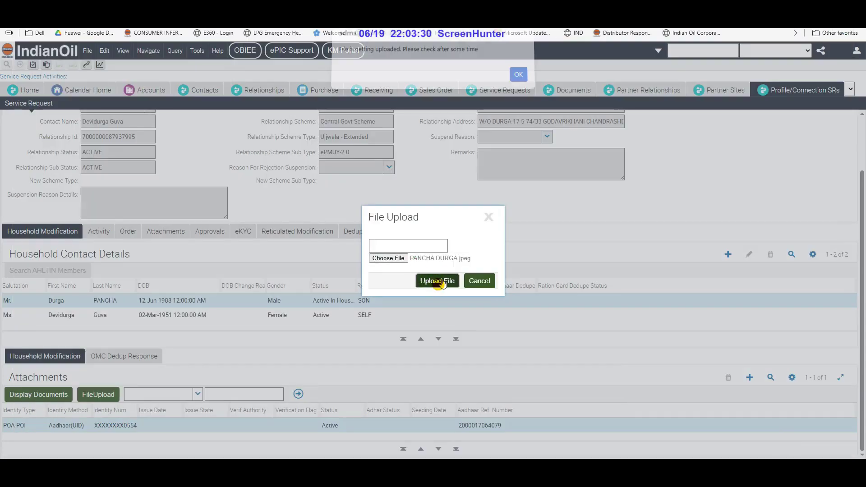
click(519, 79)
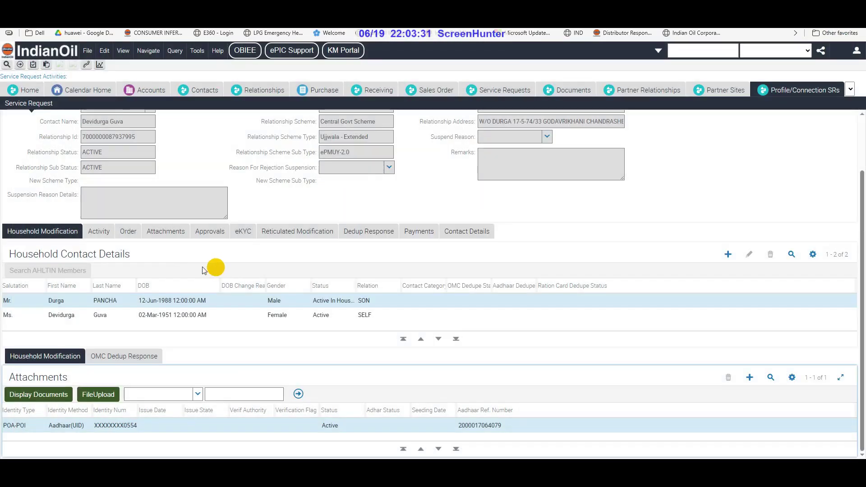
Upload RATION CARD.jpeg to the primary member's Ration Card attachment
click(108, 314)
scroll(298, 316, down, 1)
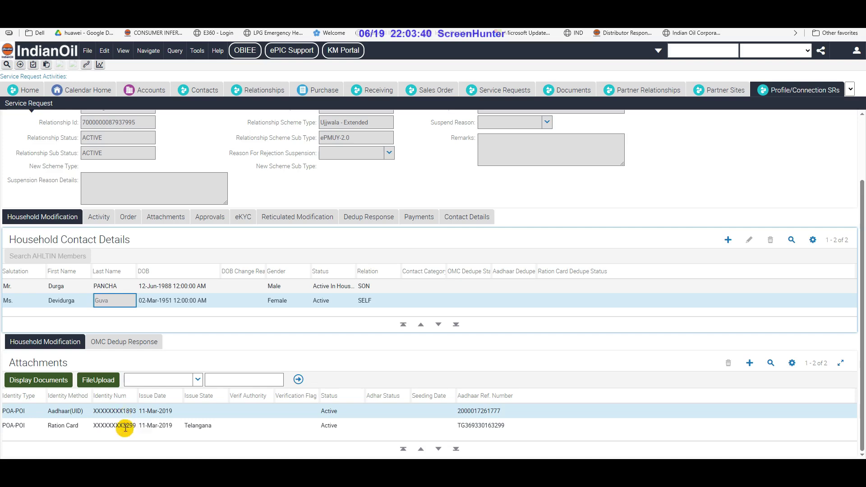
click(126, 426)
click(97, 380)
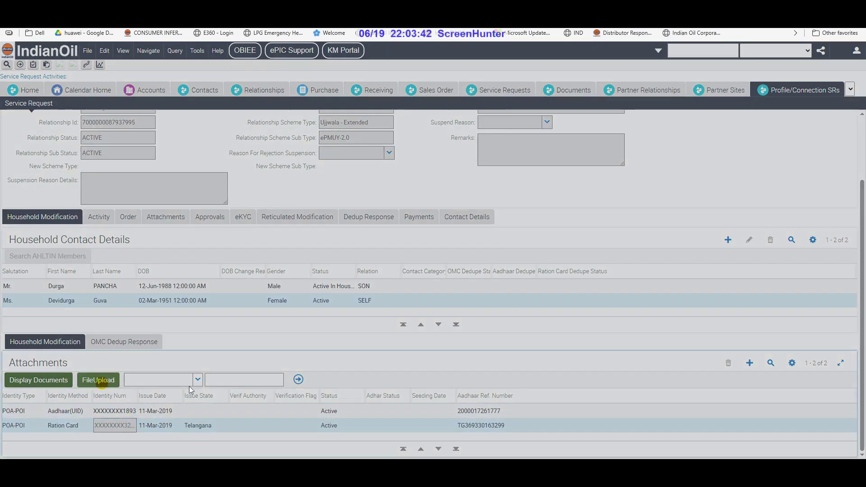
click(388, 258)
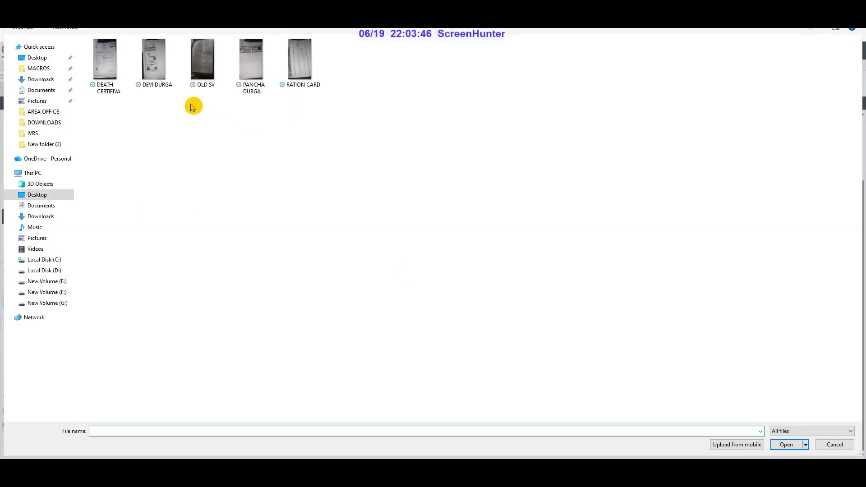
click(308, 76)
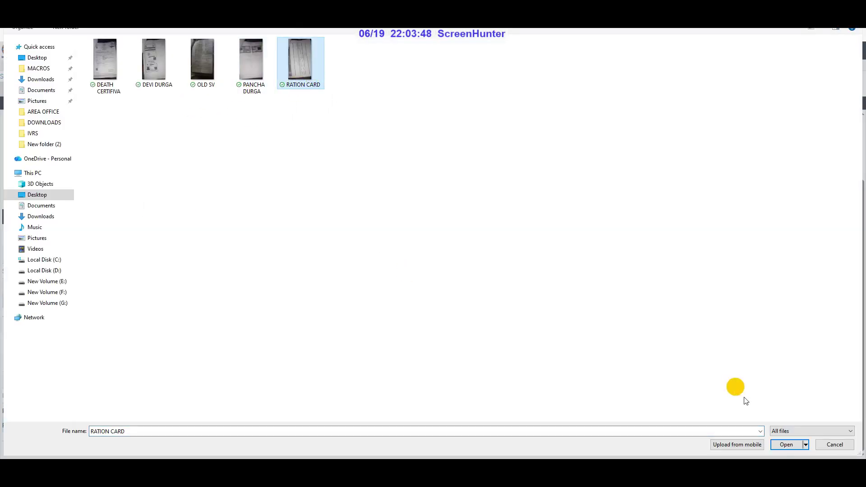
click(785, 445)
click(437, 281)
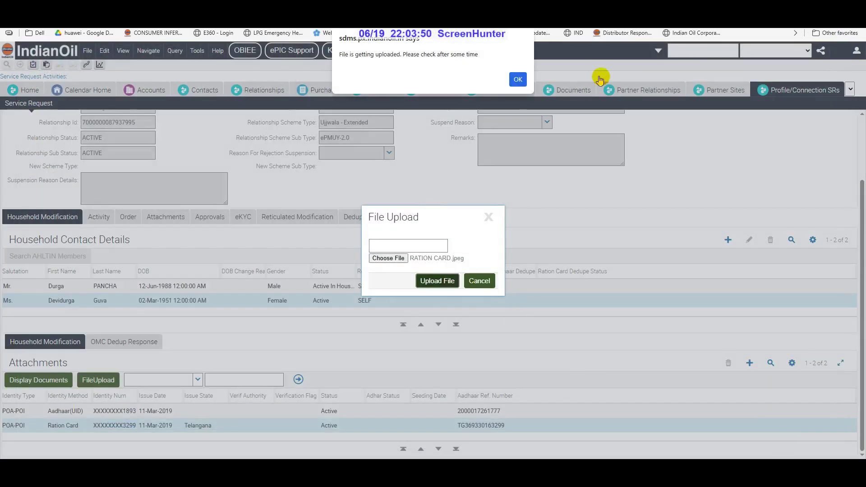
click(518, 79)
Upload the primary member's document image to her Aadhaar attachment record
click(68, 411)
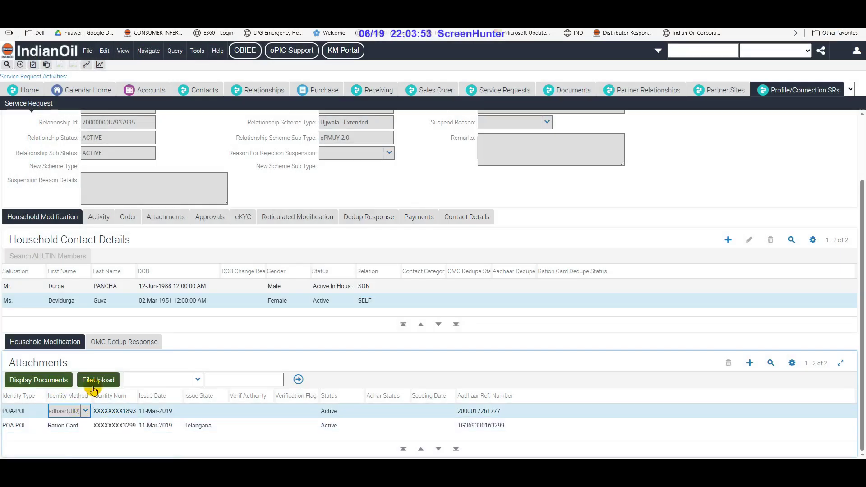
click(99, 380)
click(379, 258)
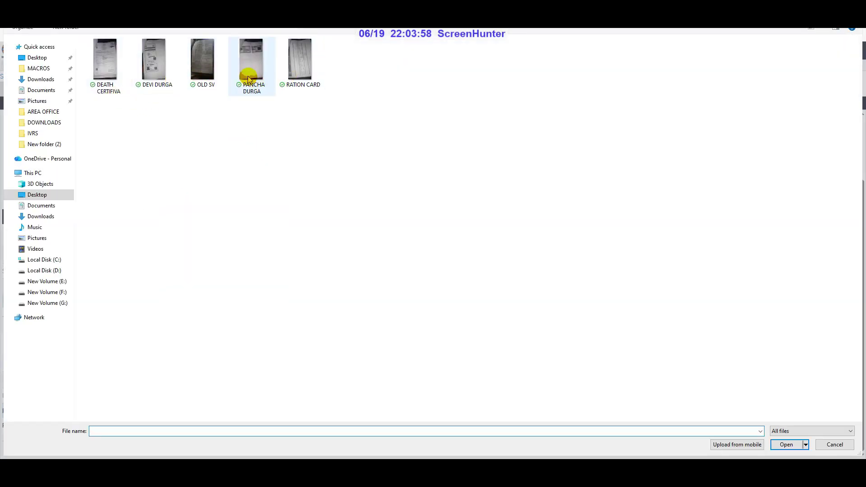
click(144, 73)
click(786, 445)
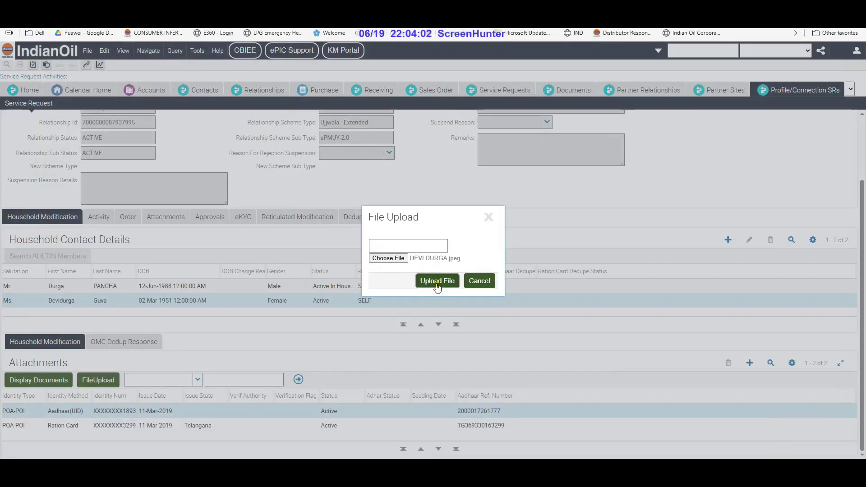
click(437, 280)
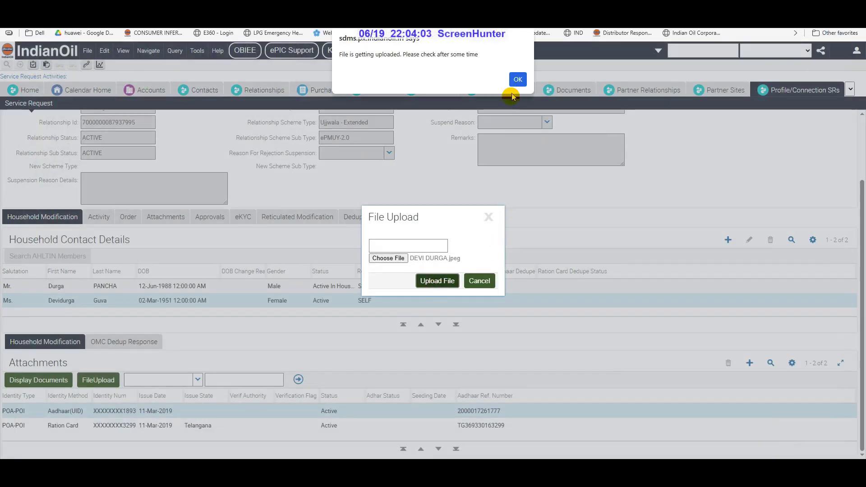
click(518, 80)
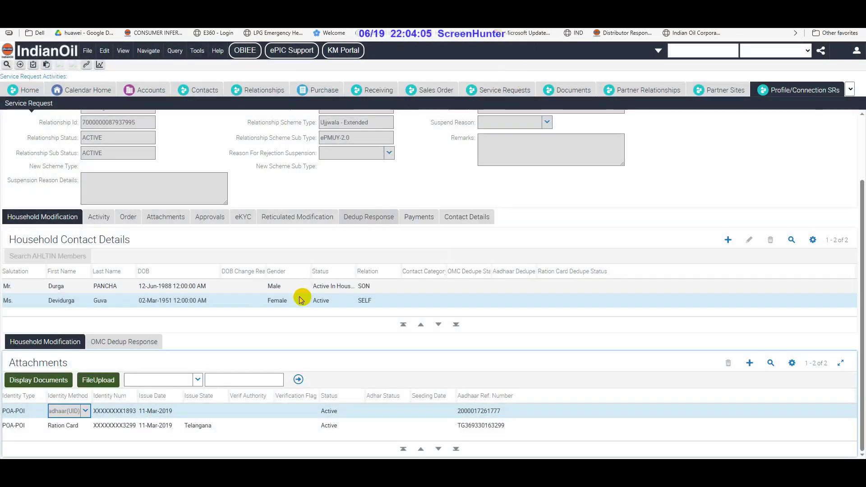
click(242, 300)
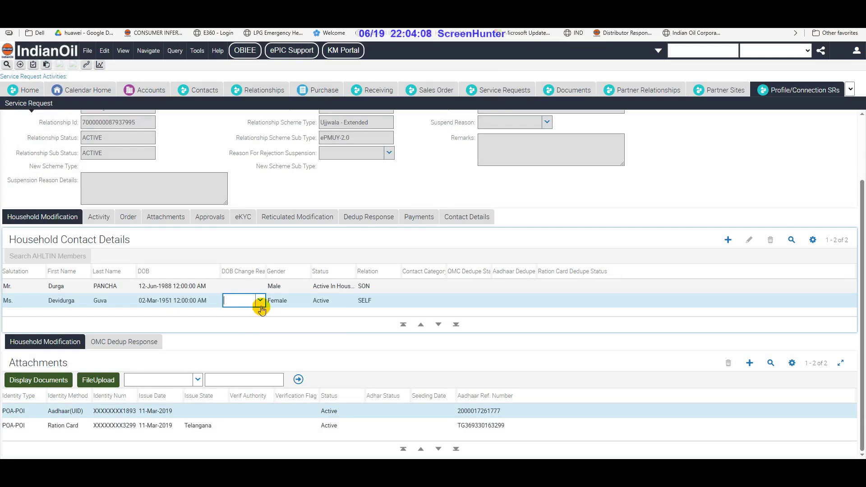
Set the self member's DOB change reason to No Change and review the uploaded documents
click(261, 301)
click(256, 310)
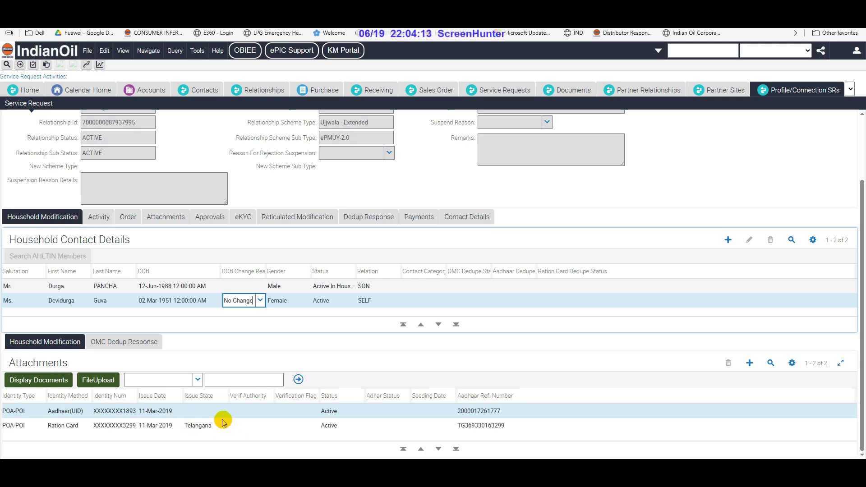
click(22, 379)
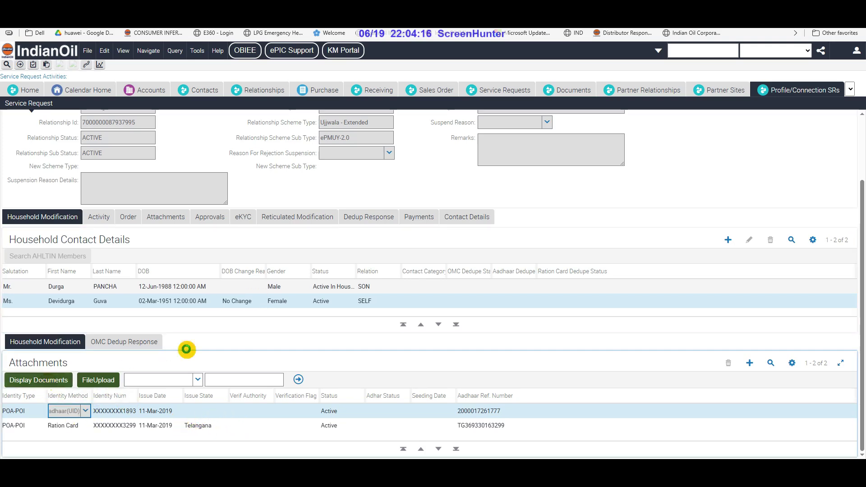
click(642, 328)
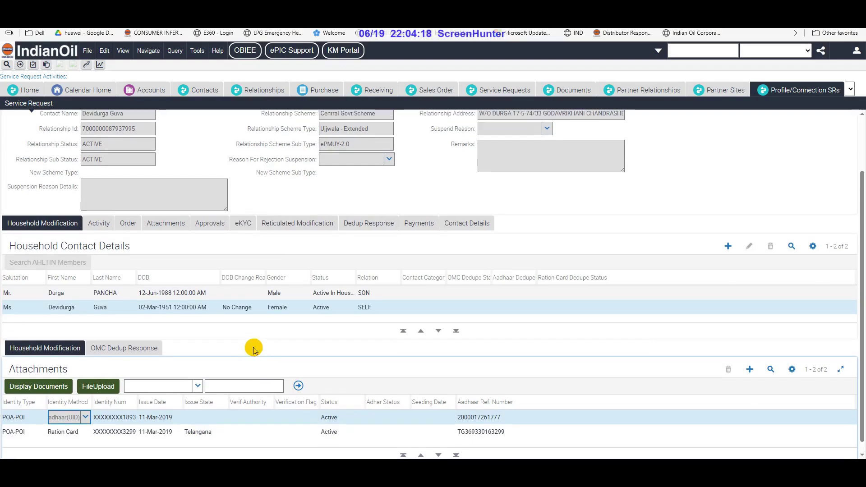
Submit the Household Modification service request for FO approval
scroll(252, 347, up, 2)
scroll(212, 341, down, 2)
scroll(153, 315, up, 2)
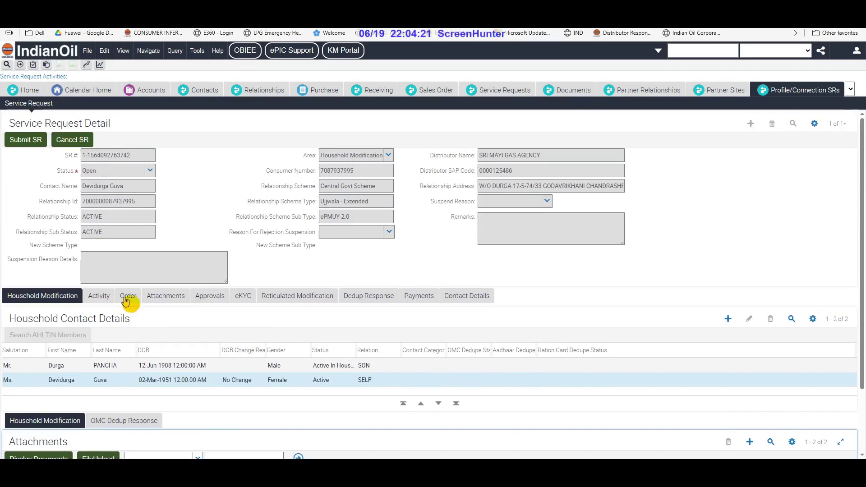
click(25, 141)
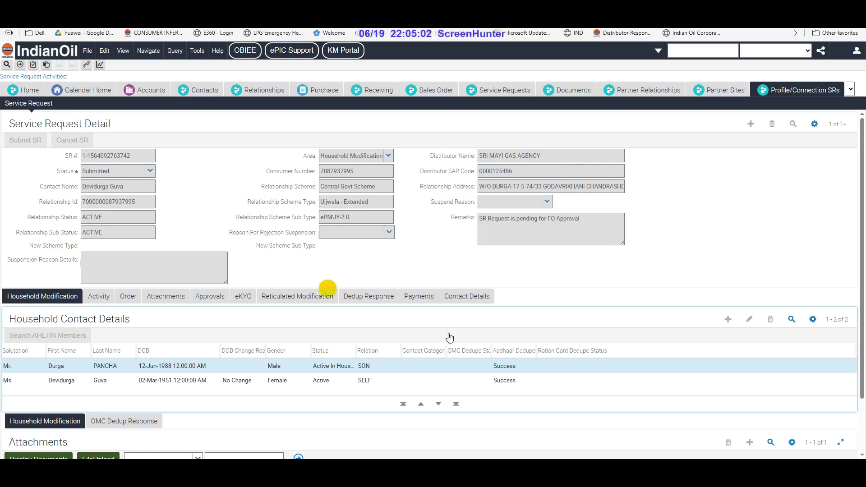
click(483, 256)
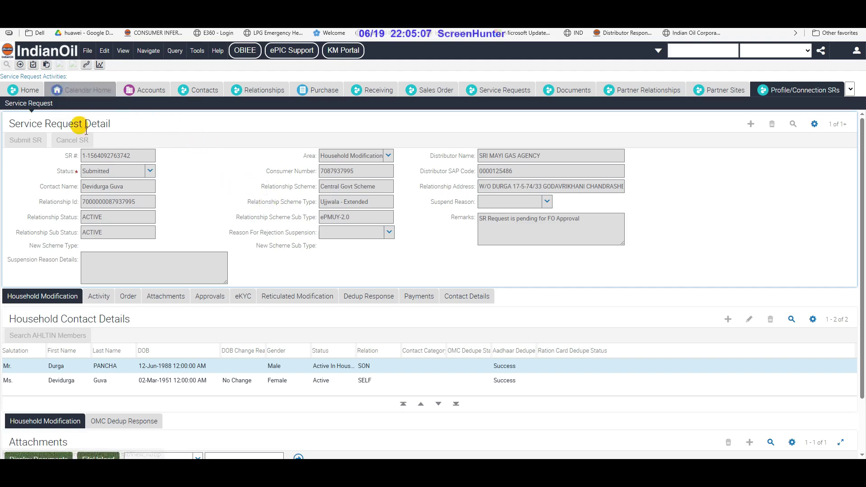
Search relationships by consumer number and open the contact's Household Modification SR from Profile SR
click(271, 90)
click(785, 124)
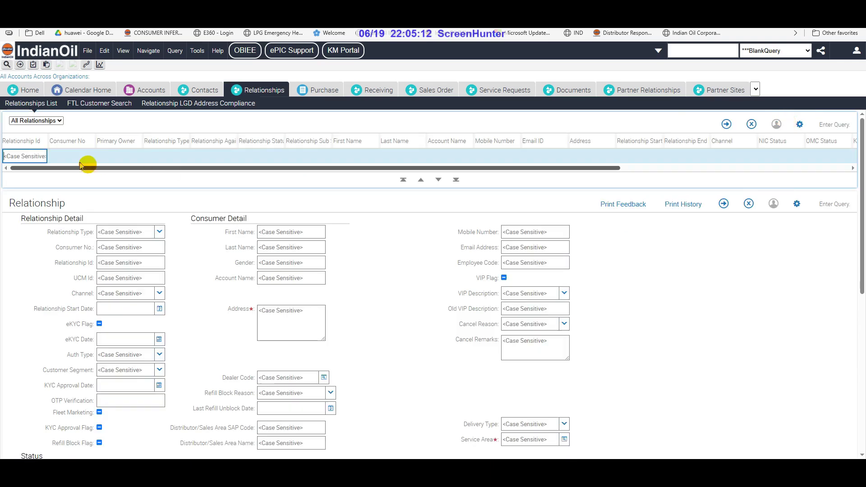
click(68, 162)
key(ctrl+v)
key(Return)
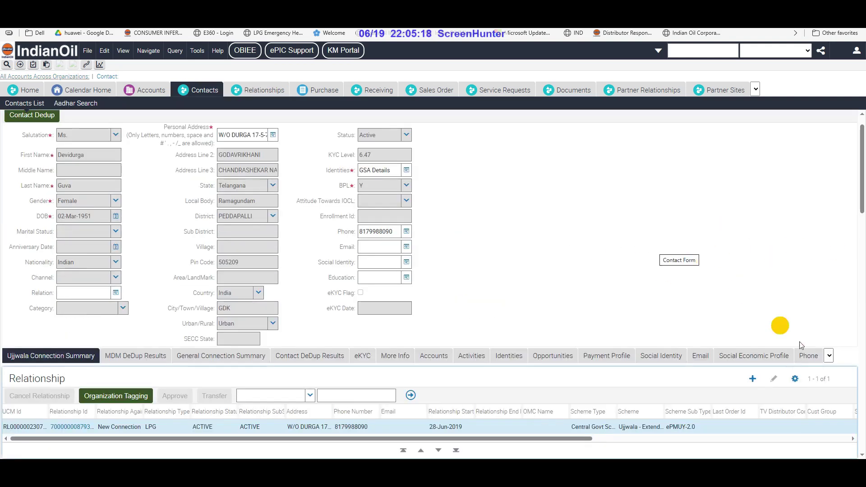
click(829, 356)
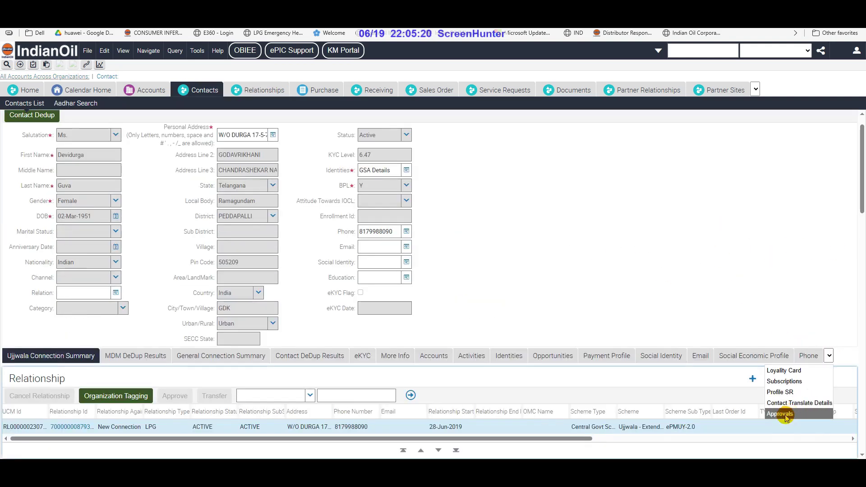
click(780, 392)
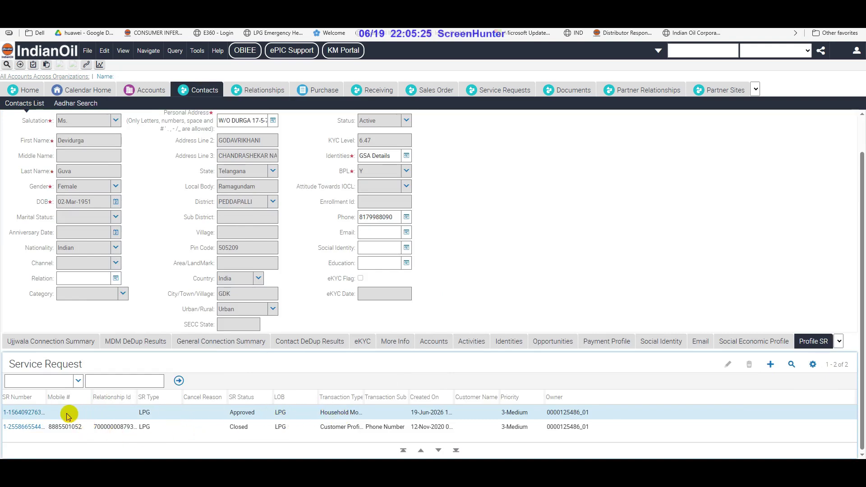
click(21, 413)
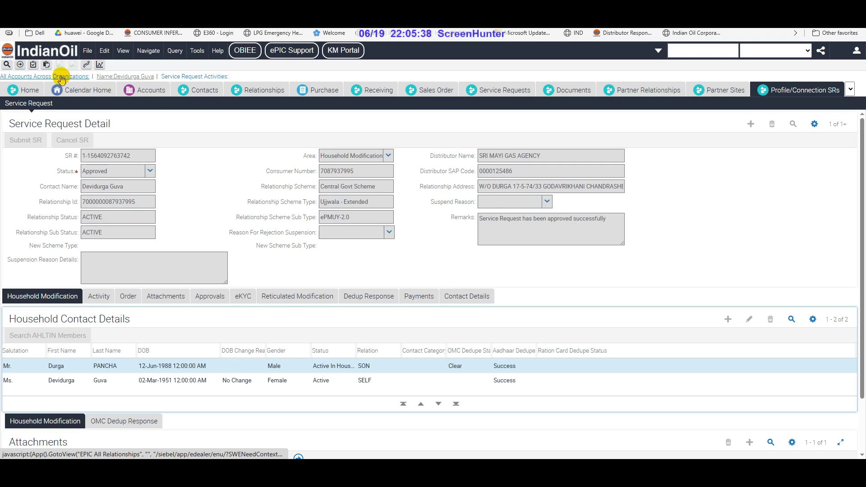
Return to the All Accounts Across Organizations list after reviewing the approved request
click(79, 78)
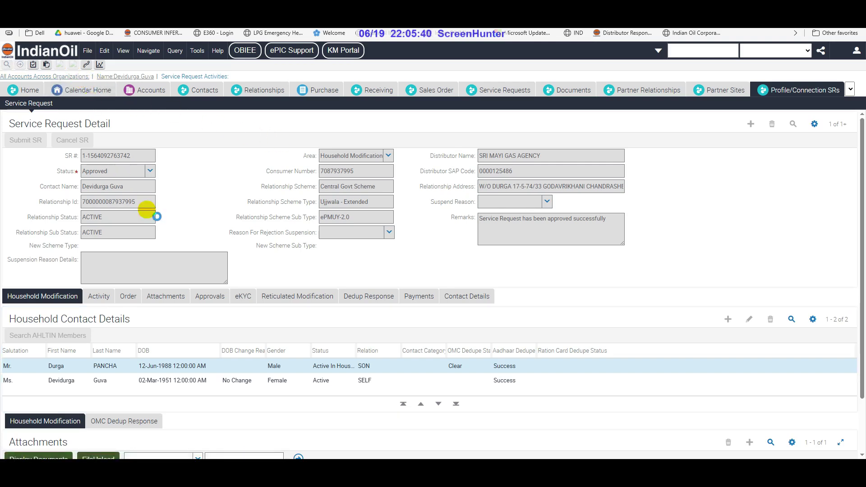
Open the consumer's contact, then the relationship record's Documents list
click(388, 171)
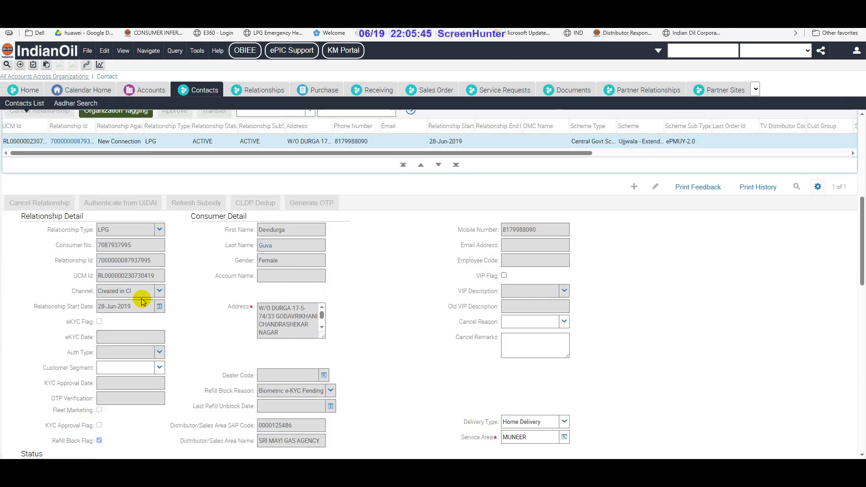
scroll(135, 295, down, 15)
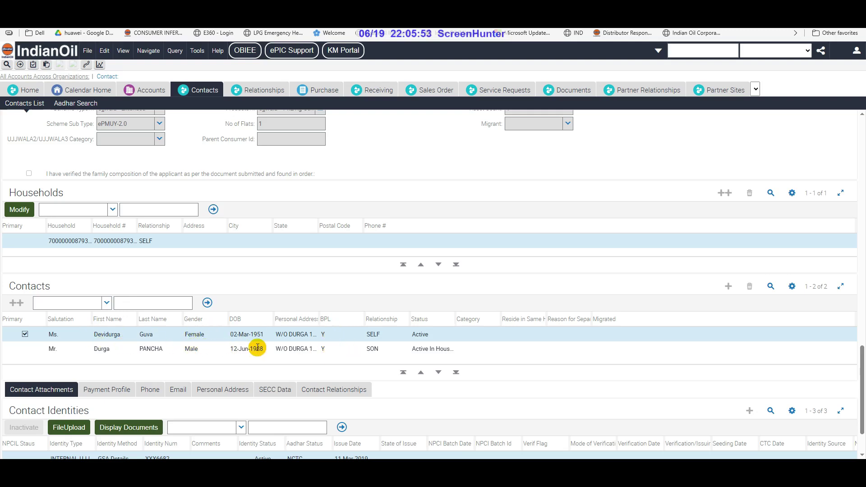
scroll(247, 336, up, 15)
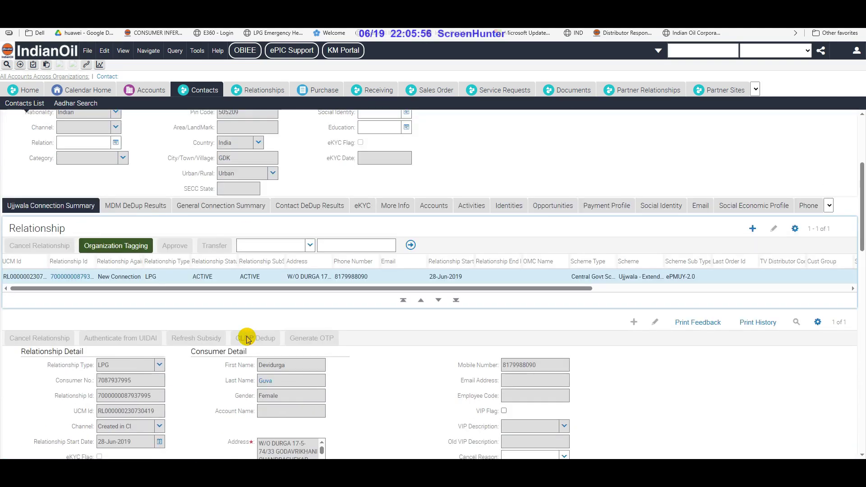
click(63, 277)
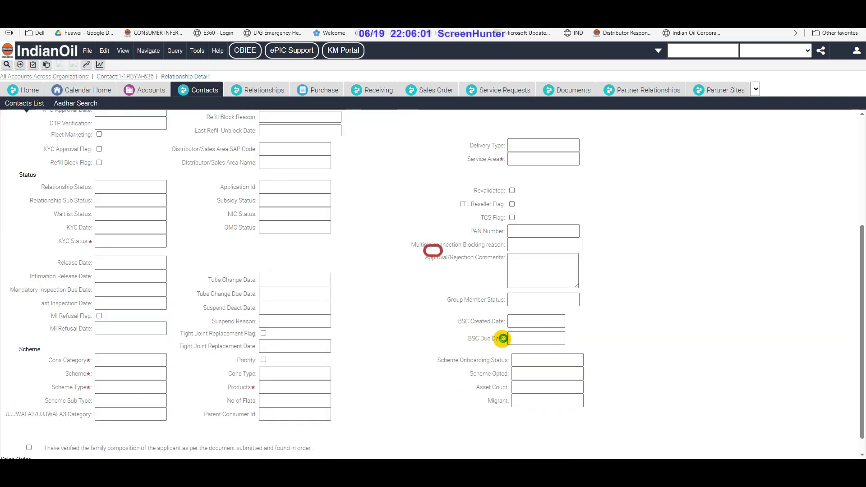
scroll(509, 352, down, 10)
click(505, 226)
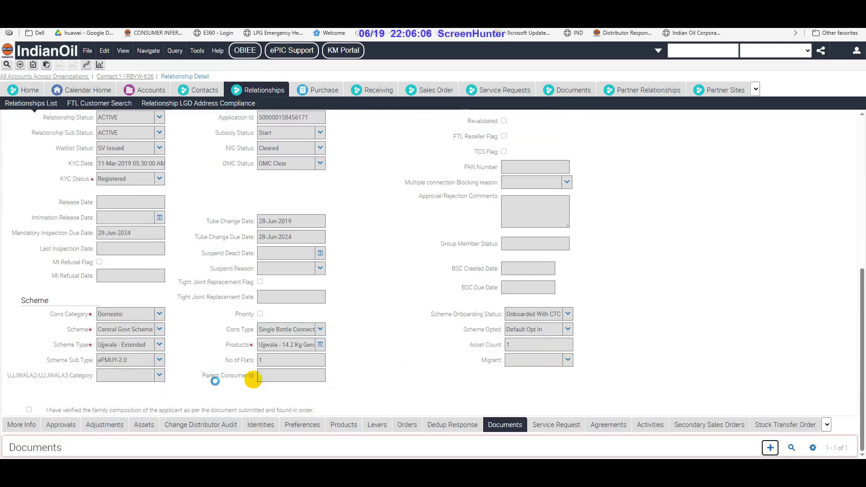
Set the open order's type to TV with sub type Name Change-Ujjwala
click(250, 412)
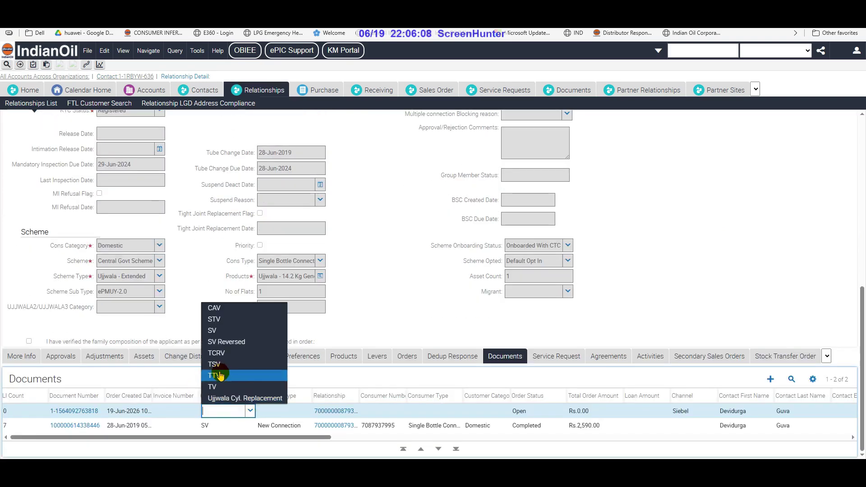
click(221, 389)
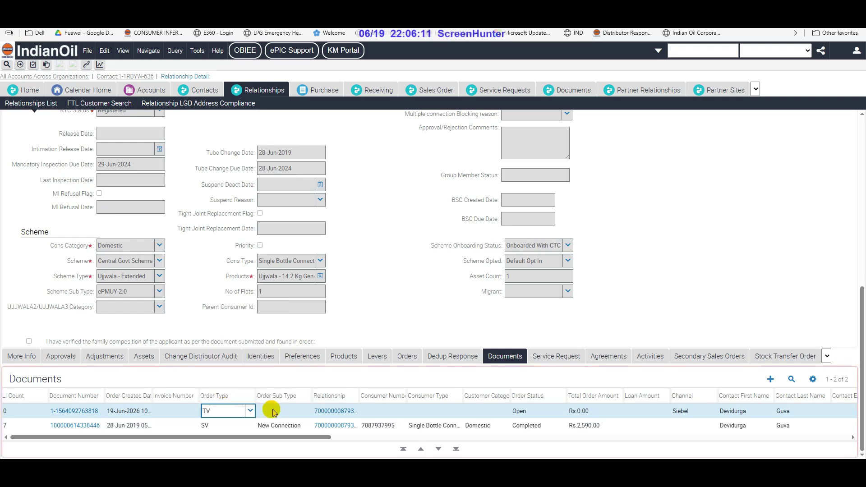
click(292, 411)
click(306, 412)
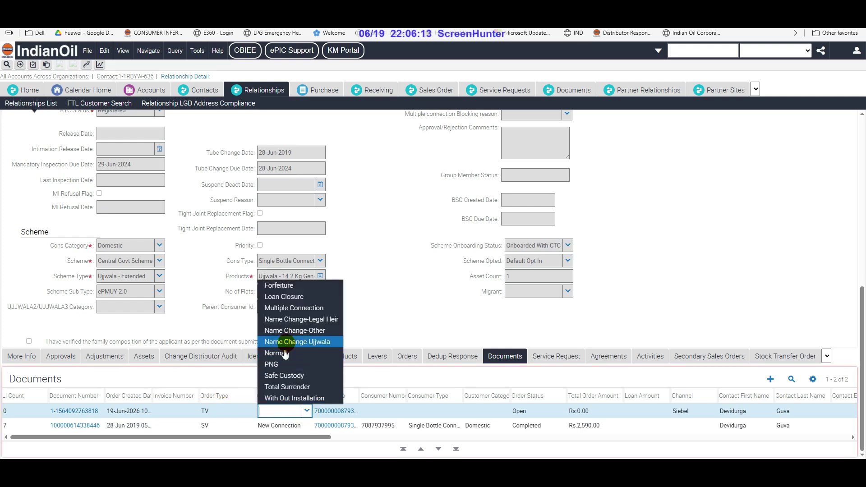
click(298, 343)
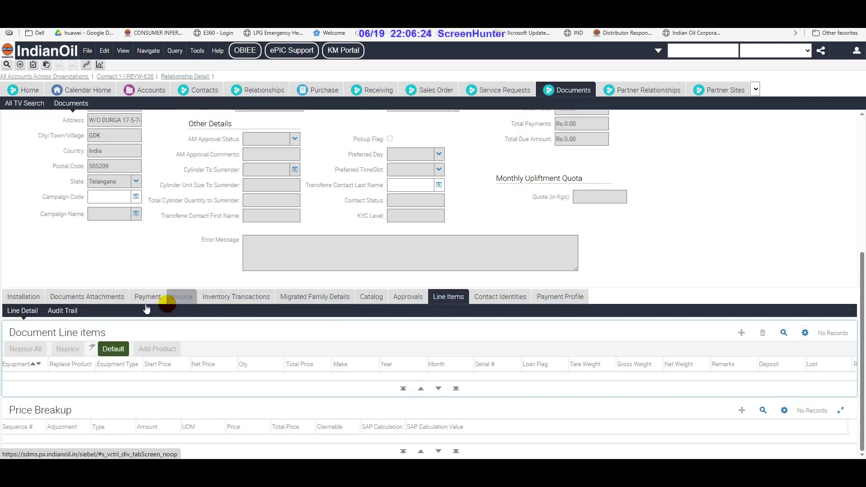
Add the default line items, giving the first item year 2023 and month 5, and check serials
scroll(211, 308, up, 1)
click(116, 394)
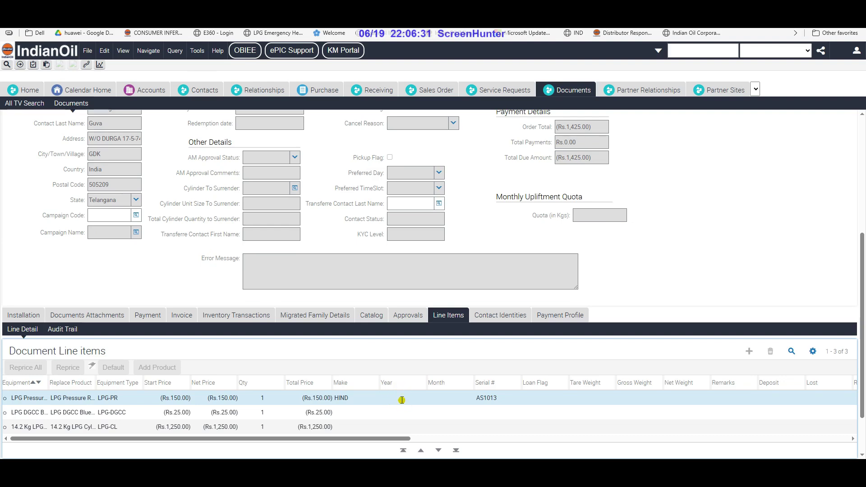
click(401, 400)
click(421, 398)
text(2023)
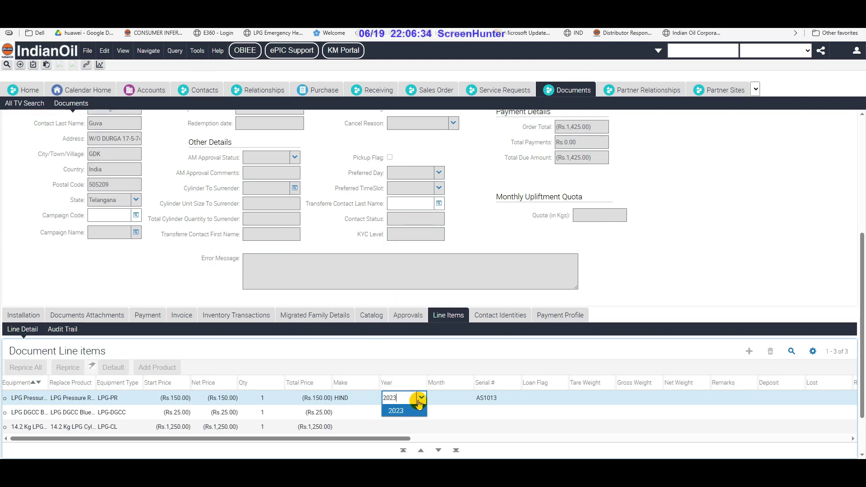
key(Tab)
text(5)
key(Tab)
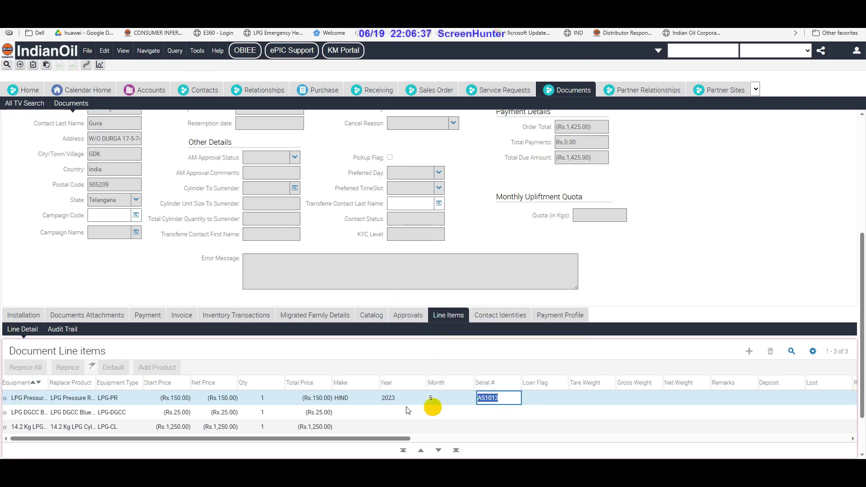
click(508, 415)
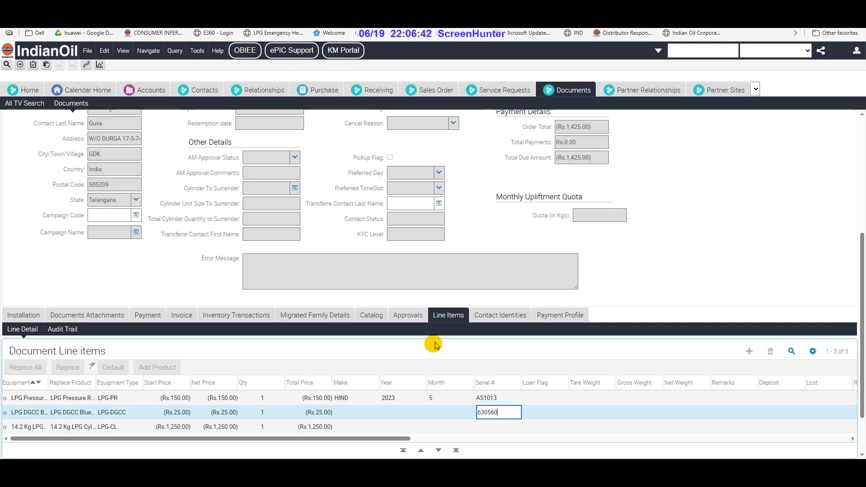
Choose the household son as the order's transferee contact
click(439, 205)
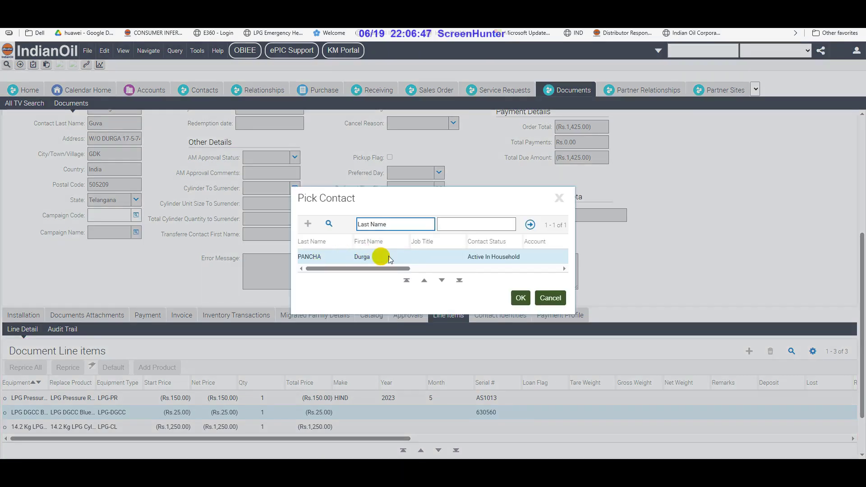
click(362, 261)
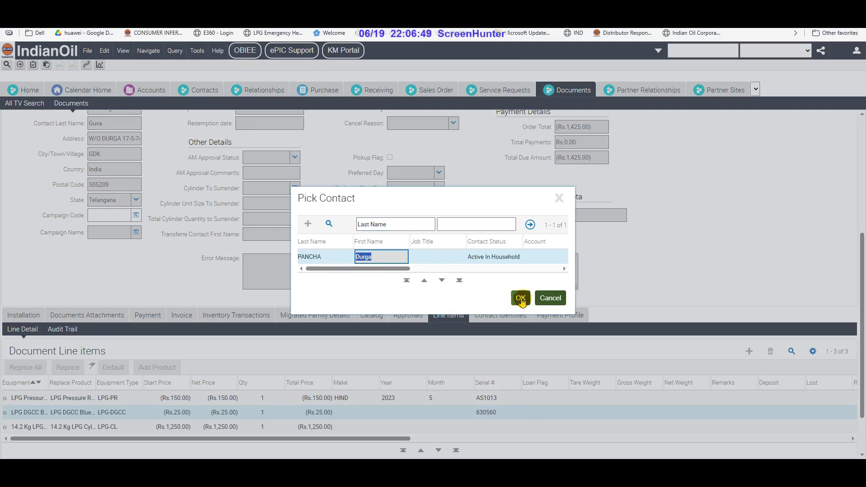
click(521, 298)
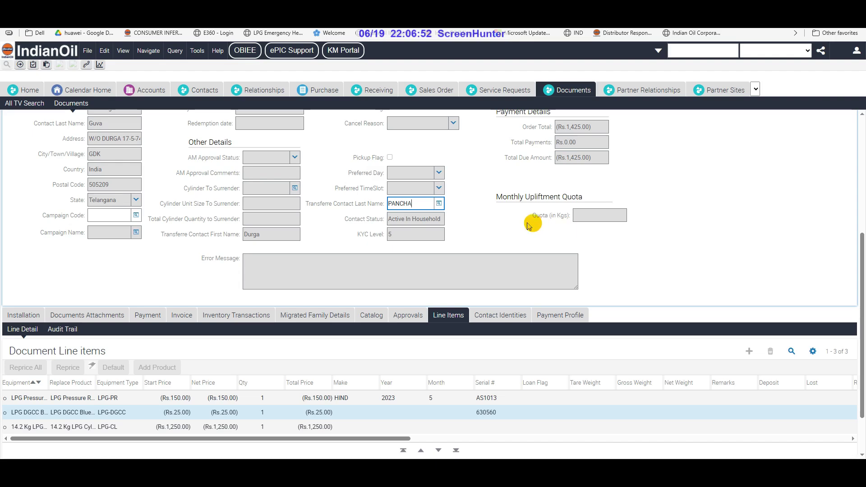
scroll(408, 237, down, 2)
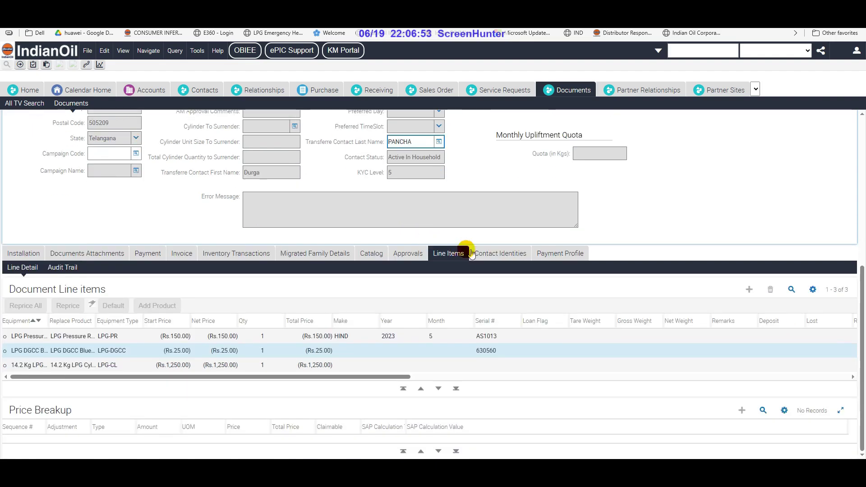
click(569, 255)
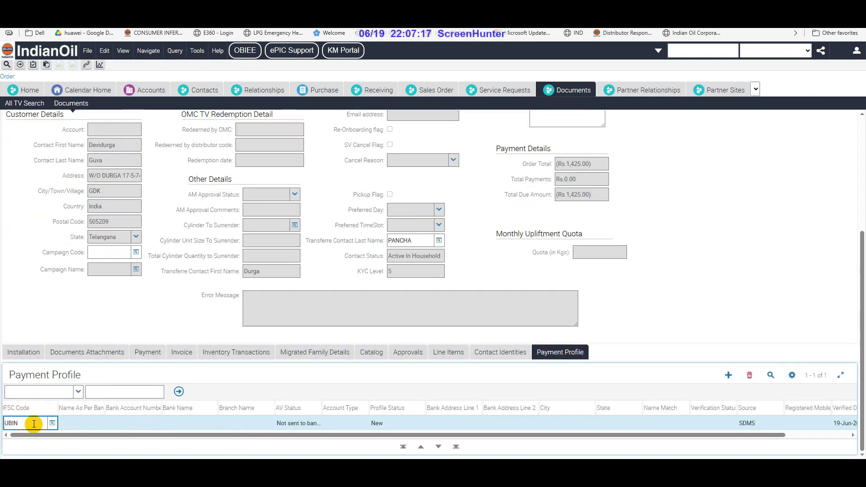
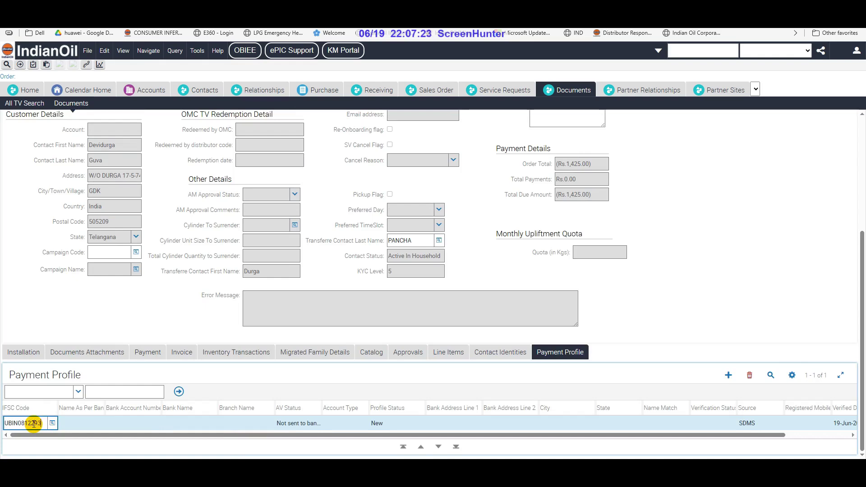
Enter IFSC UBIN0812293, the holder's name as per bank, the account number, and Savings account type
key(Tab)
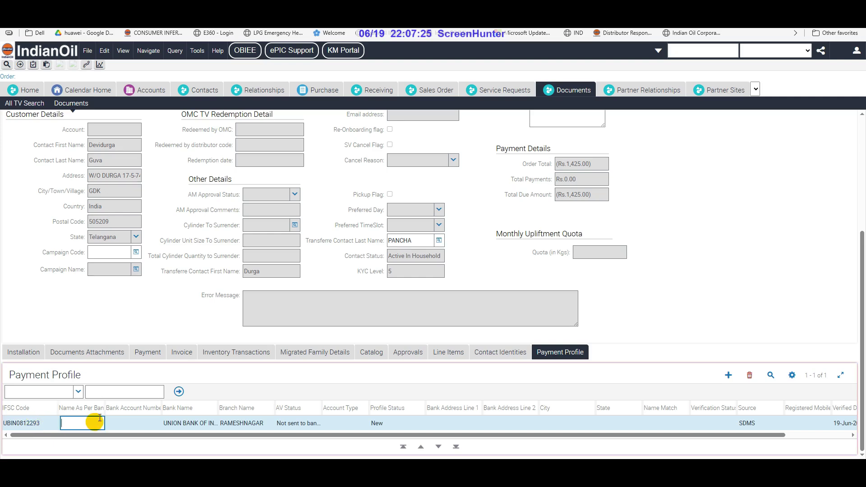
click(87, 428)
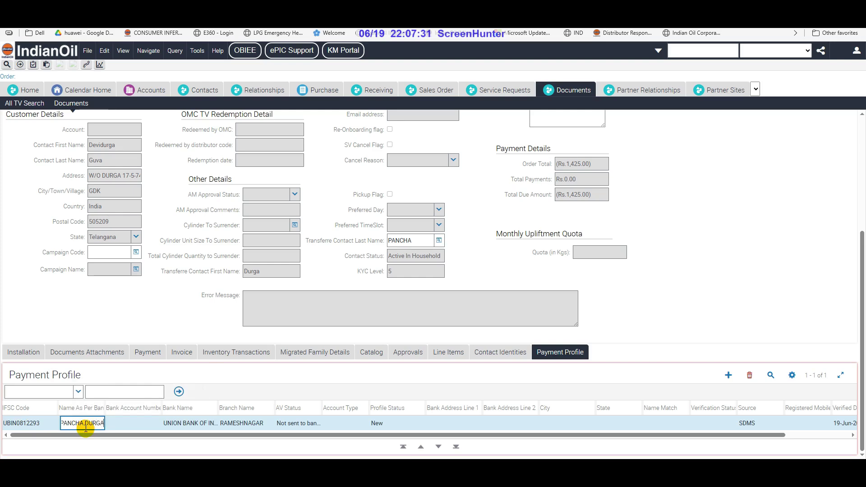
key(Tab)
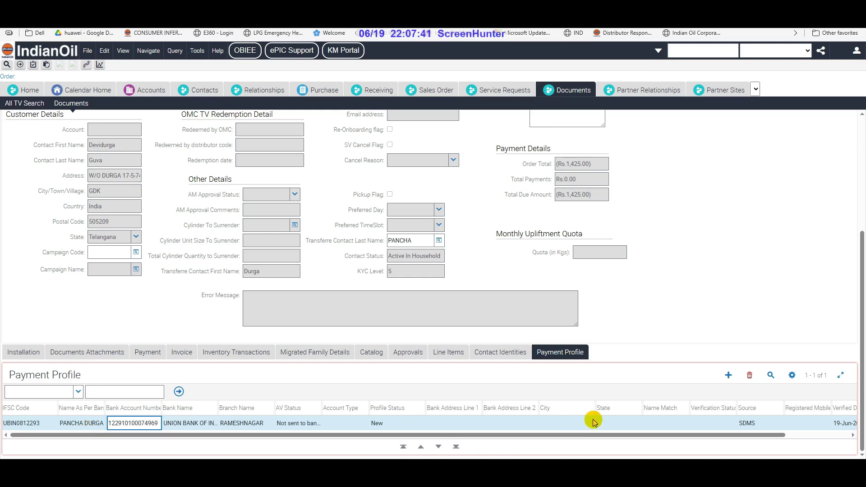
click(340, 423)
click(364, 423)
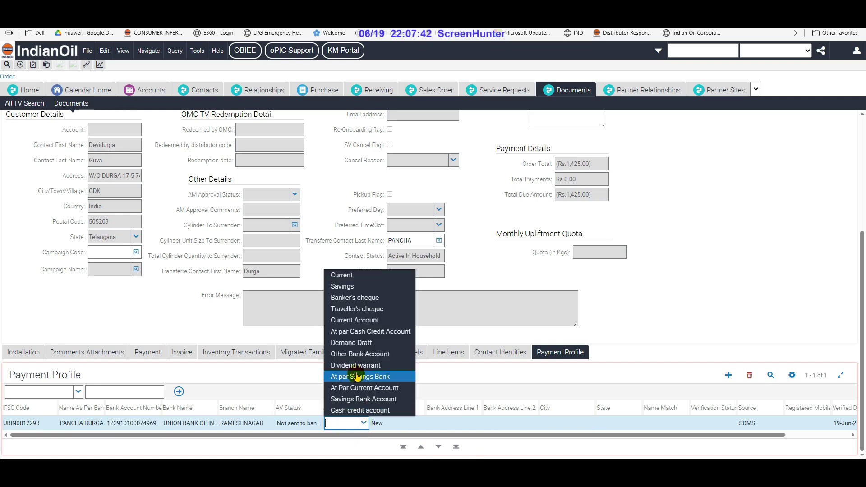
click(348, 284)
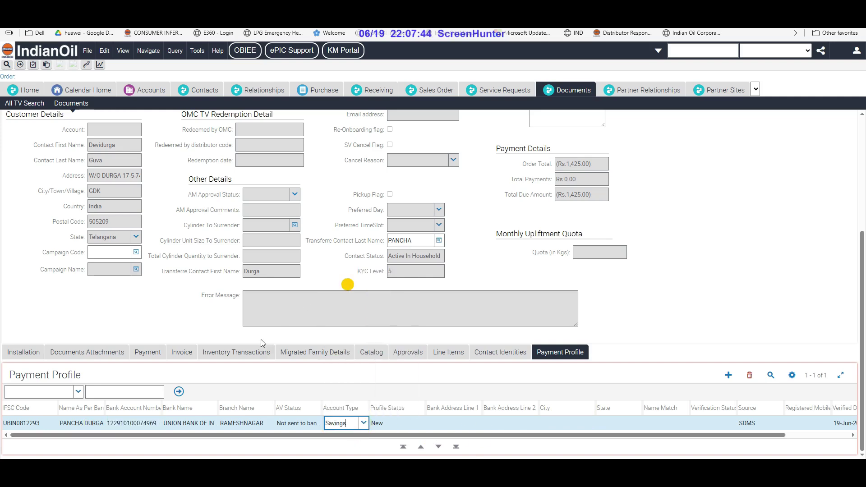
Run Fetch Contact Identities on the Contact Identities list and OK the KYC-level-above-5 alert
click(496, 354)
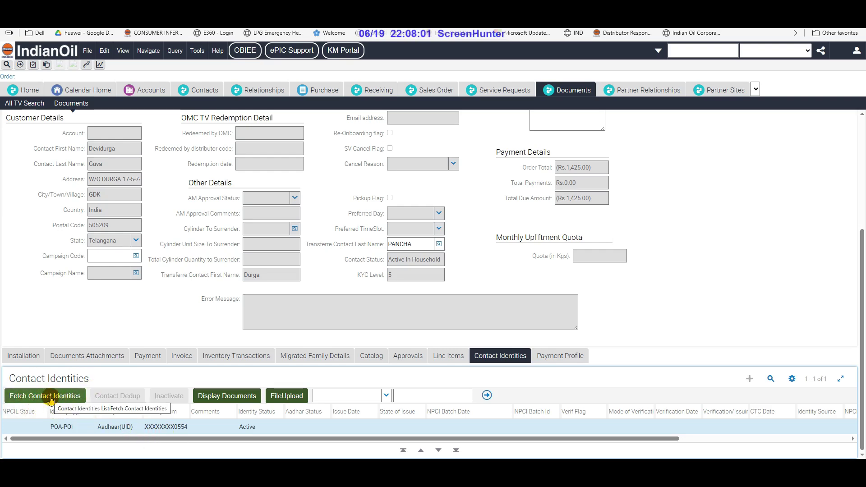
click(51, 400)
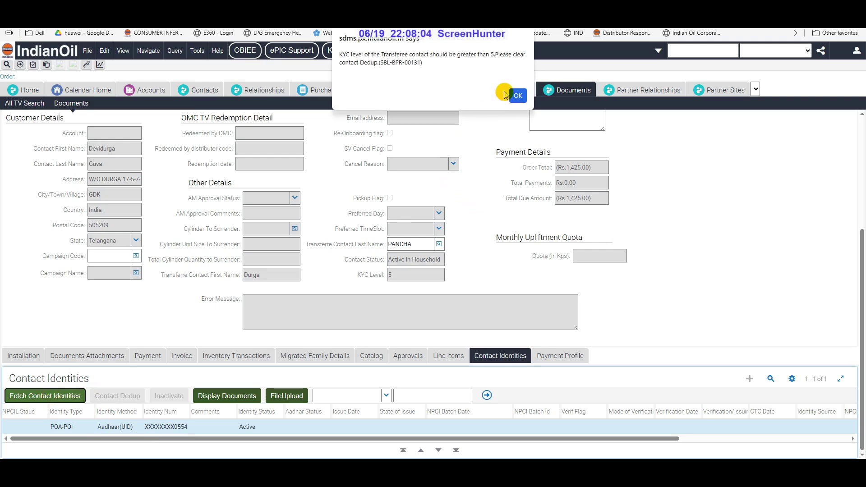
click(518, 96)
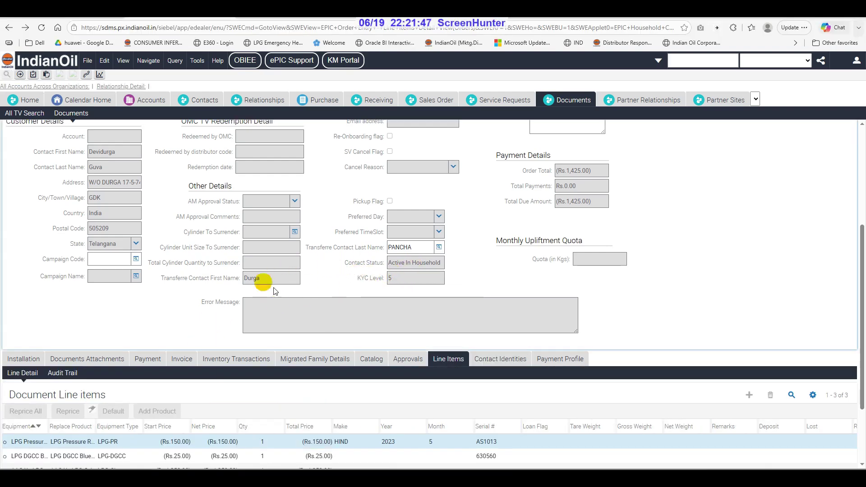
Go back to the Documents form and open the Transferee Contact Last Name picker
scroll(282, 245, up, 5)
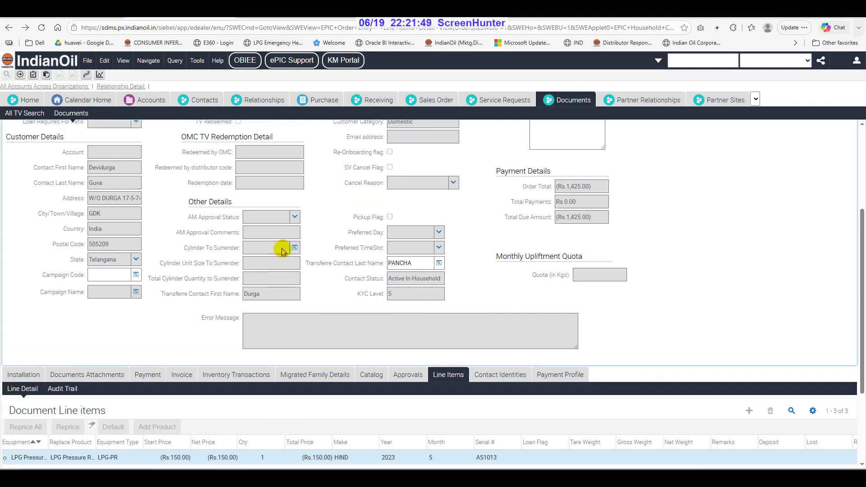
click(201, 101)
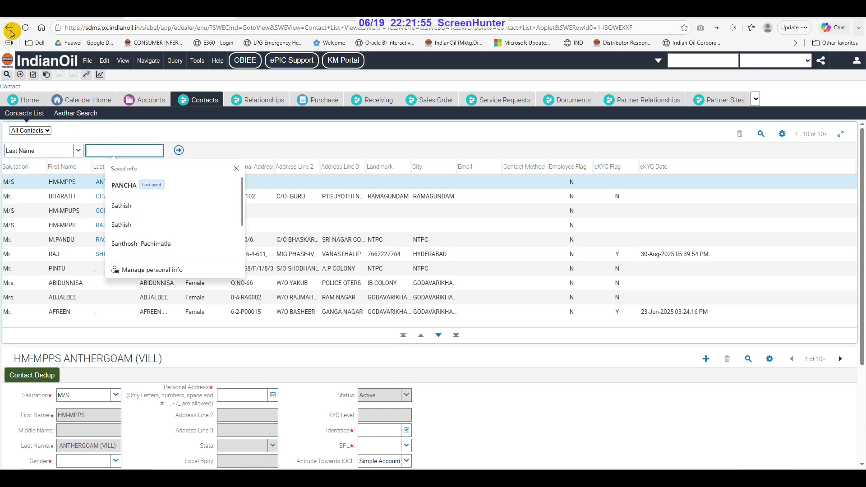
click(9, 28)
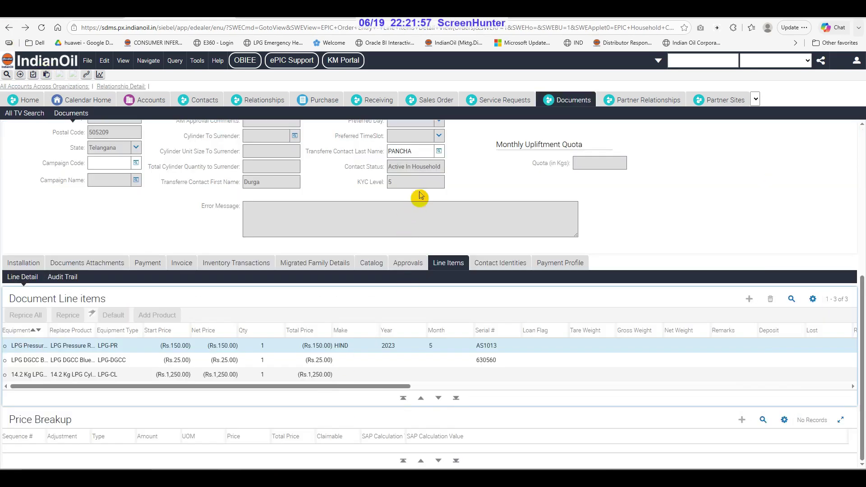
click(439, 152)
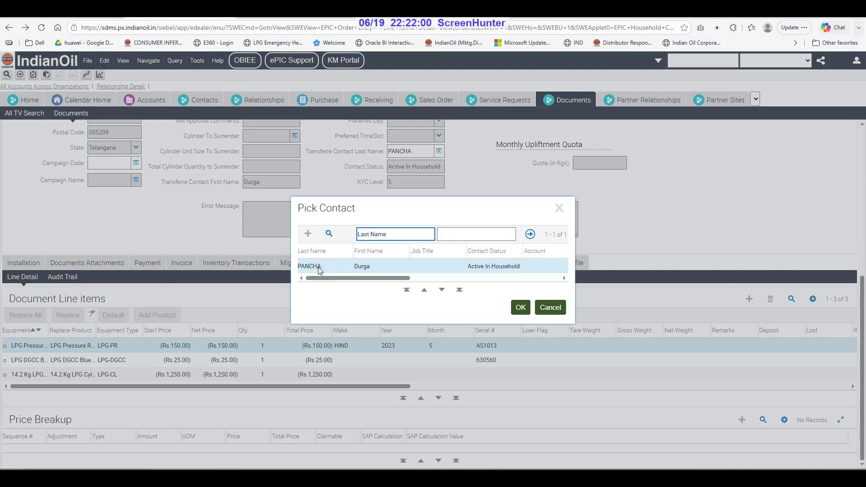
Pick the son as transferee contact, then search Contacts by his last name
click(324, 267)
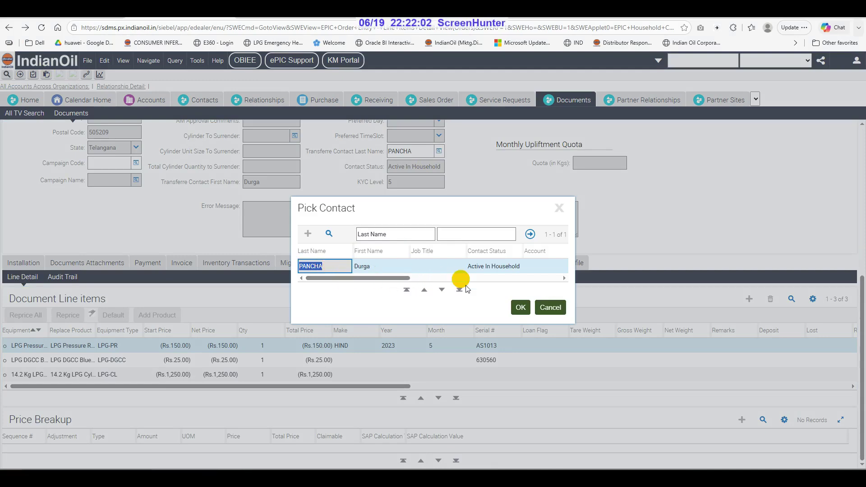
click(519, 306)
scroll(119, 241, up, 3)
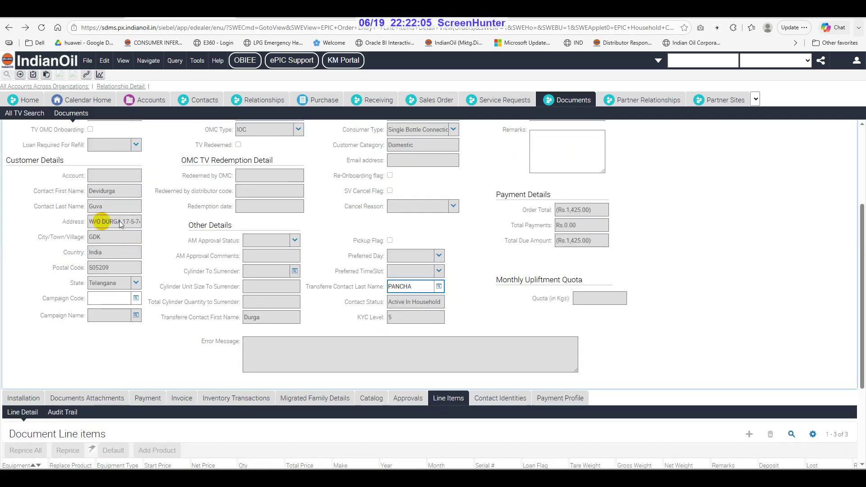
scroll(170, 259, up, 3)
click(194, 106)
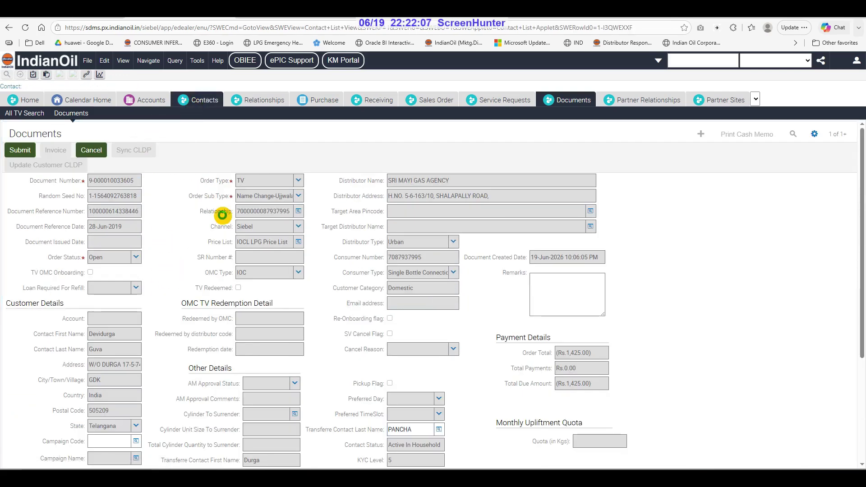
click(113, 150)
text(PANCHA)
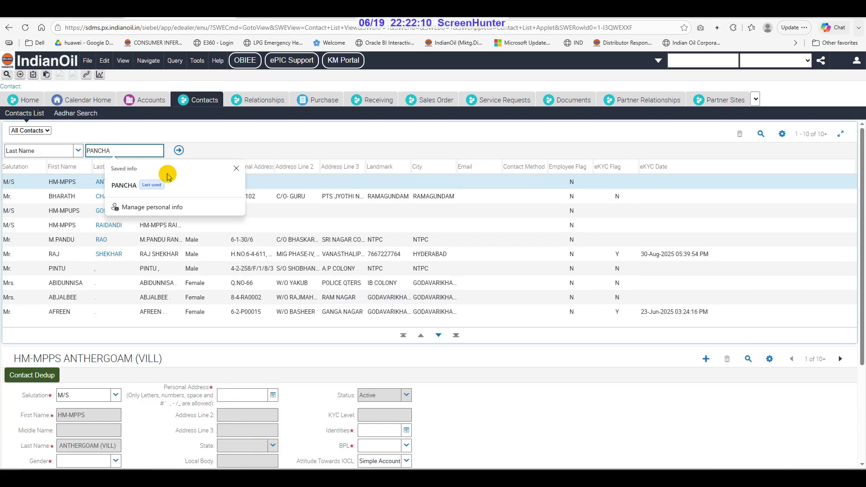
key(Return)
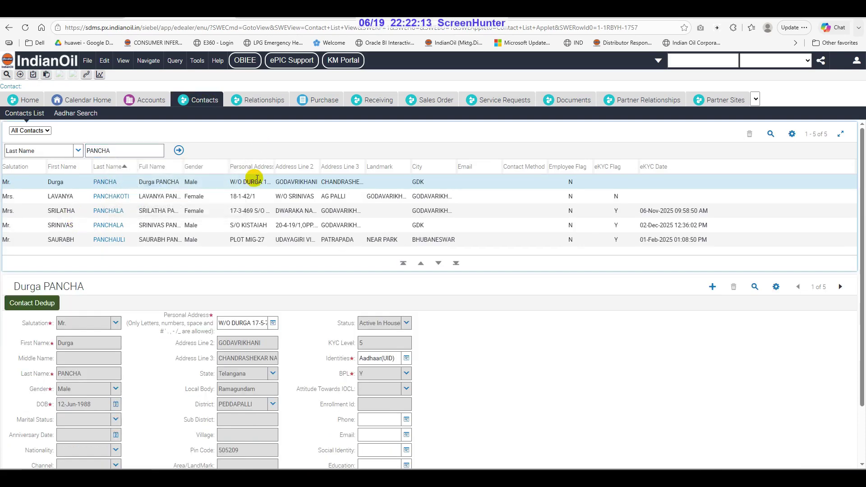
Run Contact Dedup on the son's record and return to the order showing KYC level 6.13
click(182, 185)
click(99, 184)
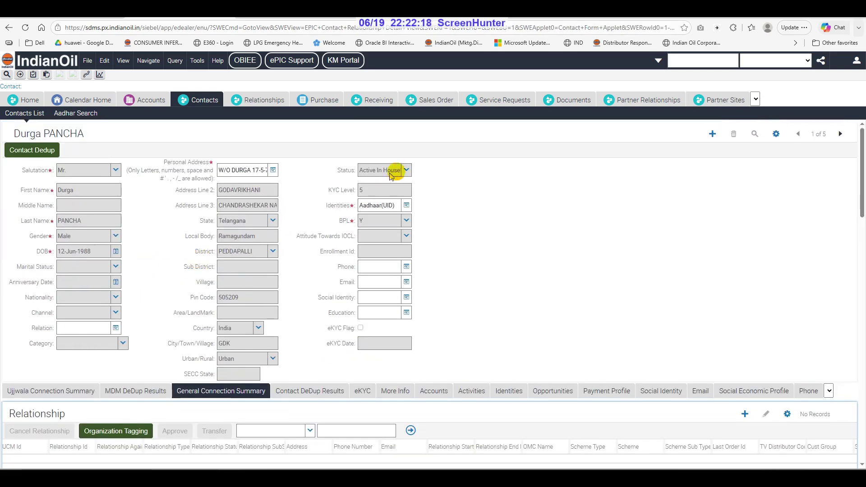
click(43, 151)
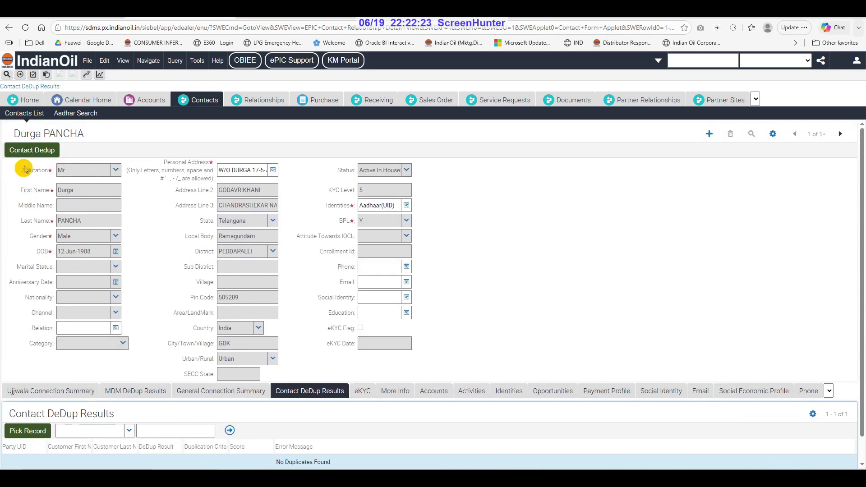
click(28, 152)
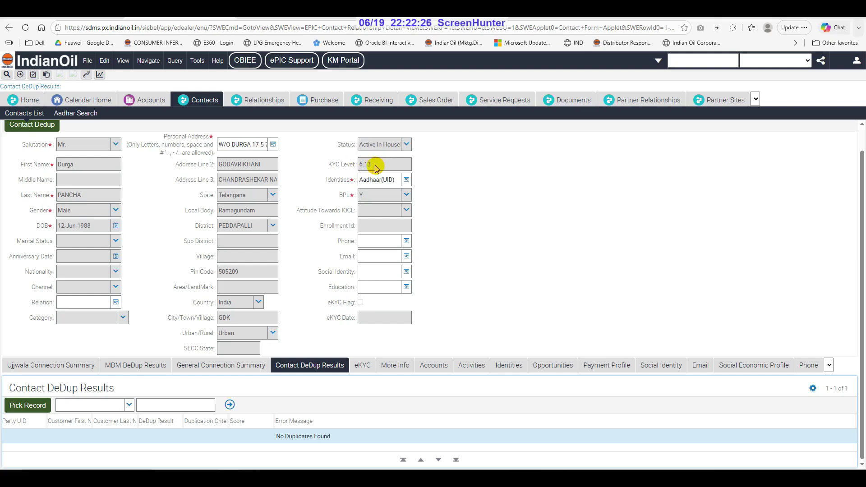
click(9, 29)
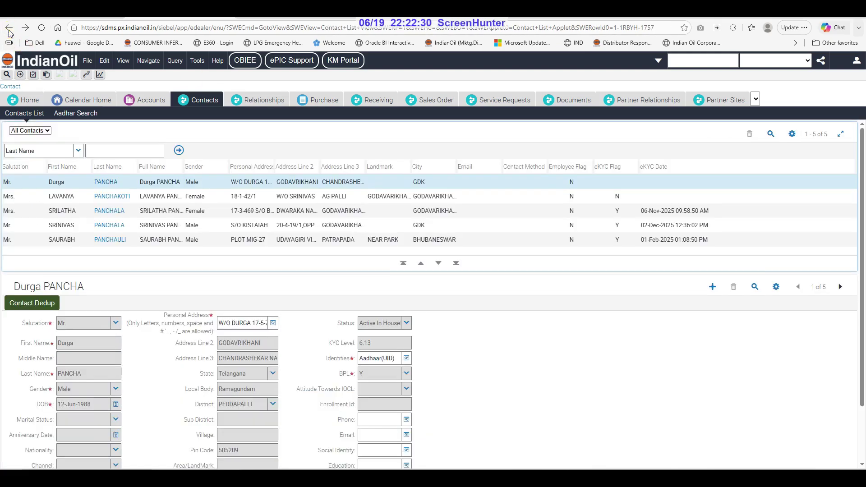
click(9, 29)
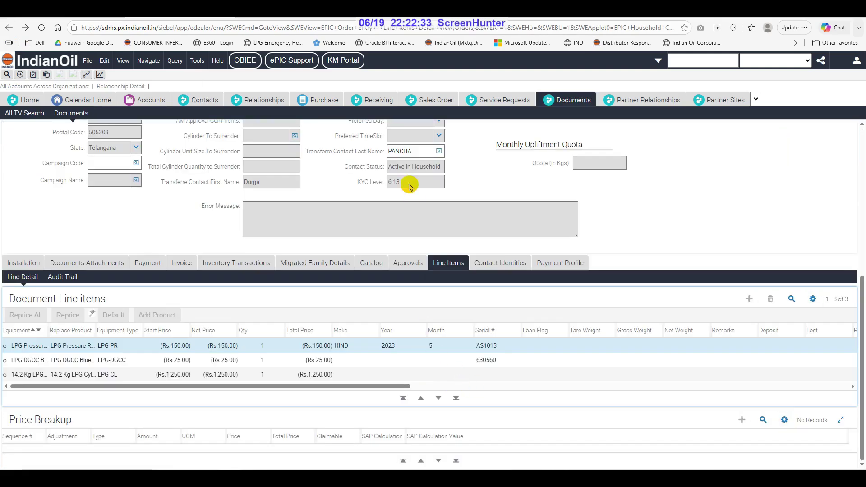
click(411, 185)
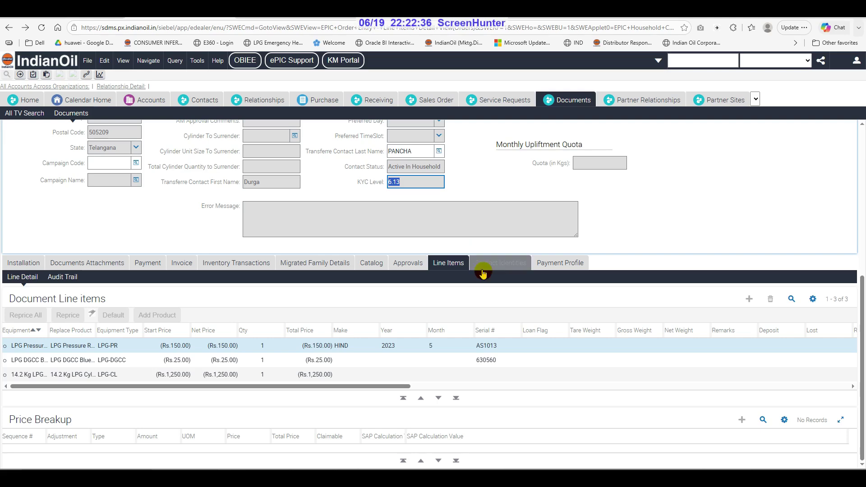
Fetch the contact identities and give the Ration Card issue date 21-05-2021 and state Telangana
click(499, 264)
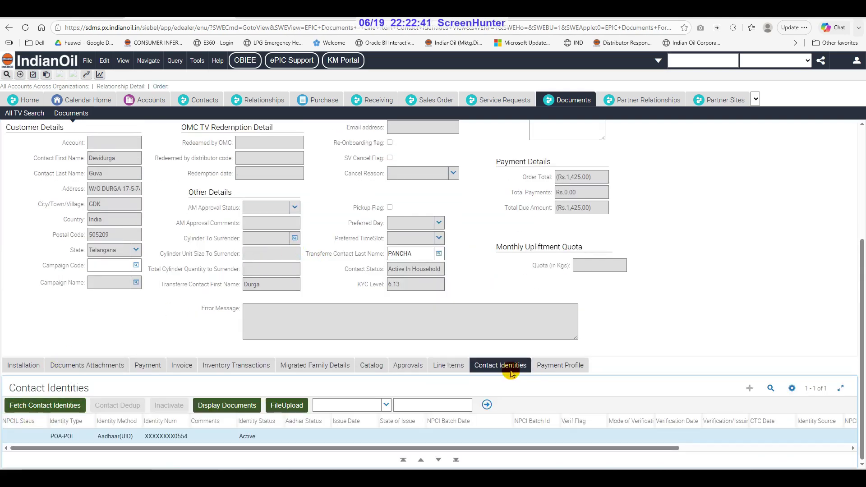
click(79, 403)
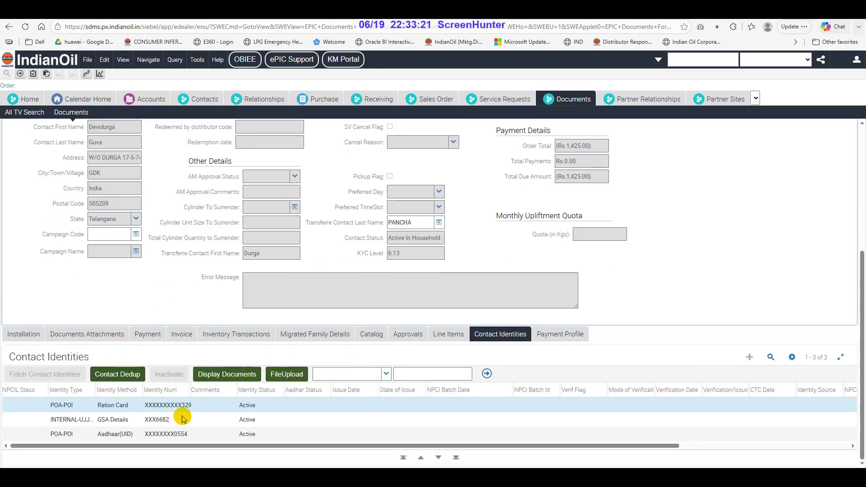
double_click(148, 408)
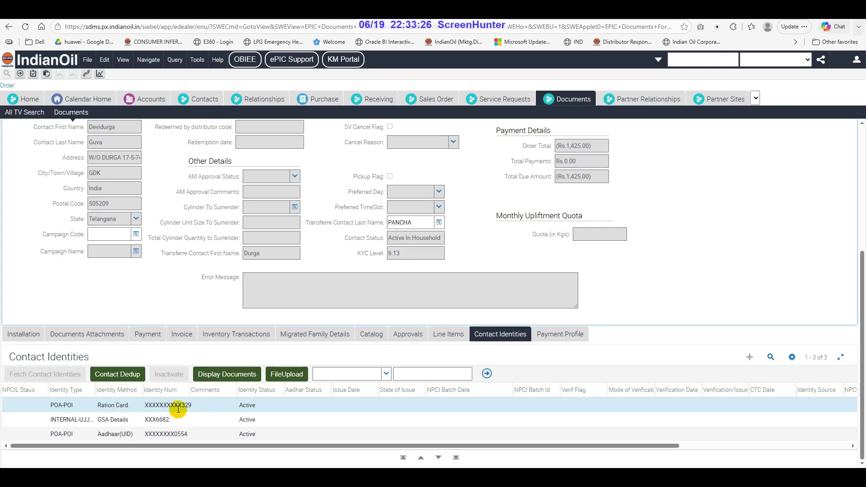
click(306, 409)
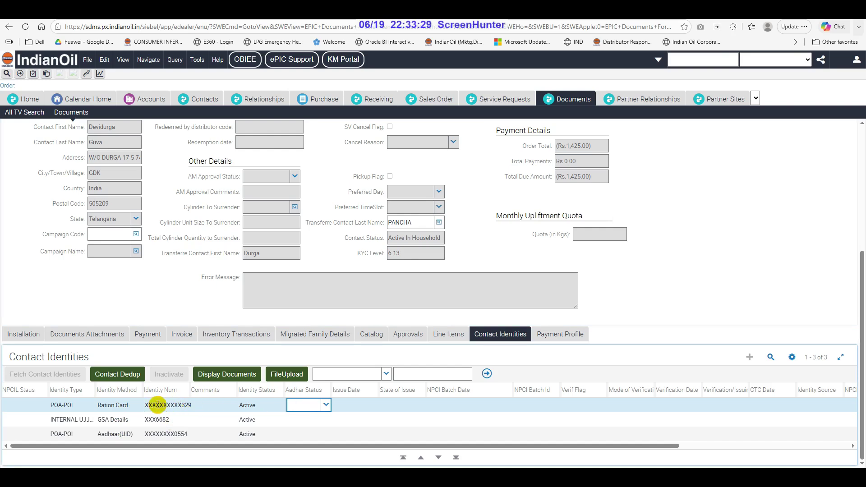
click(346, 407)
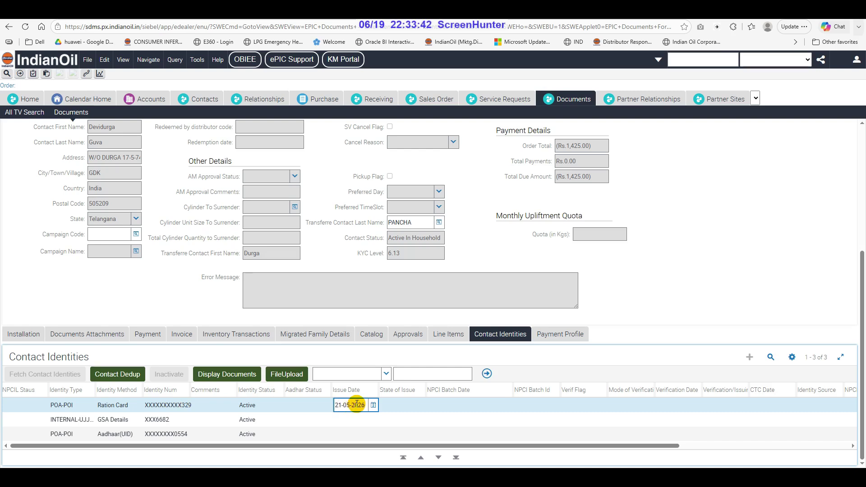
text(21-05-2021)
key(Tab)
text(Telangana)
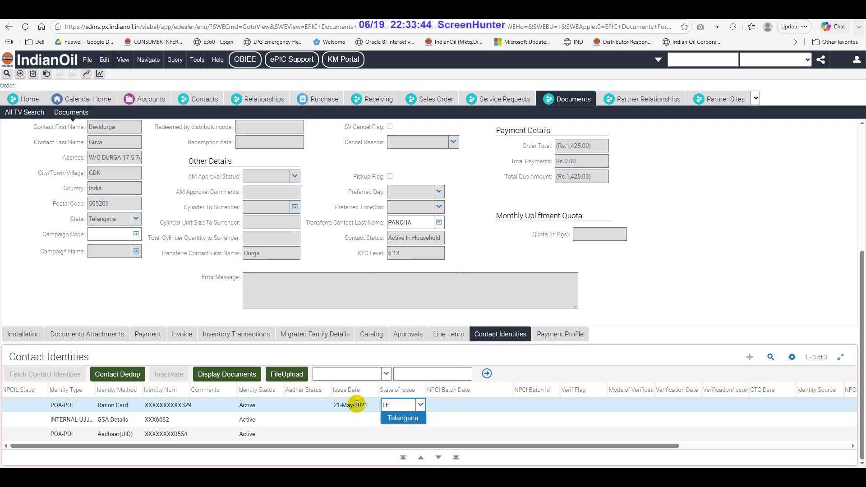
key(Return)
key(Tab)
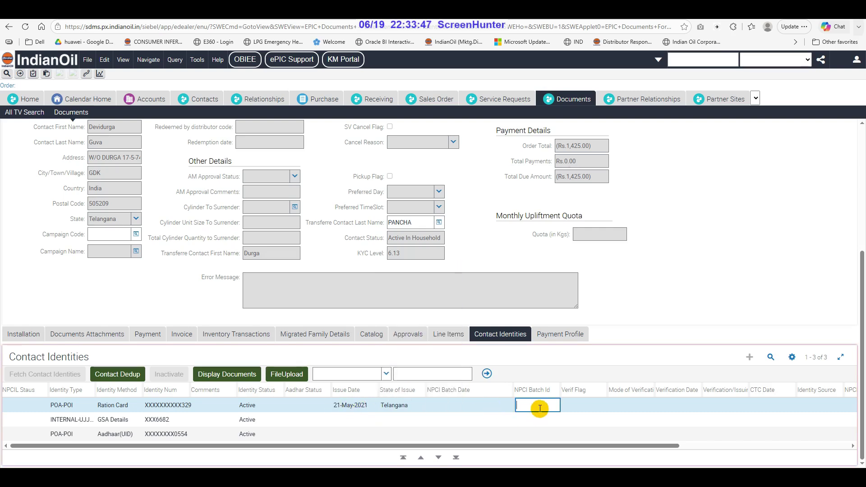
Set Ration Card verification flag Y, mode LOCAL_AUTHORITY, date 19-06-2026, issuer MRO, source PORTAL
click(581, 404)
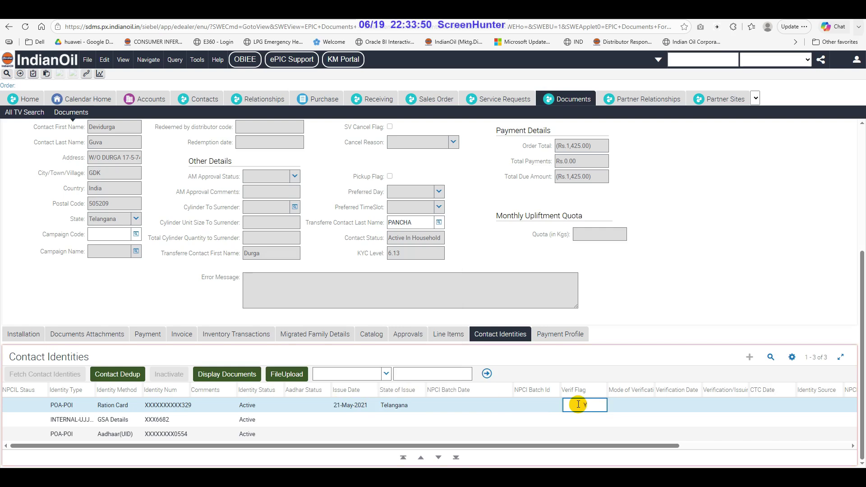
text(Y)
click(632, 405)
click(649, 405)
click(643, 442)
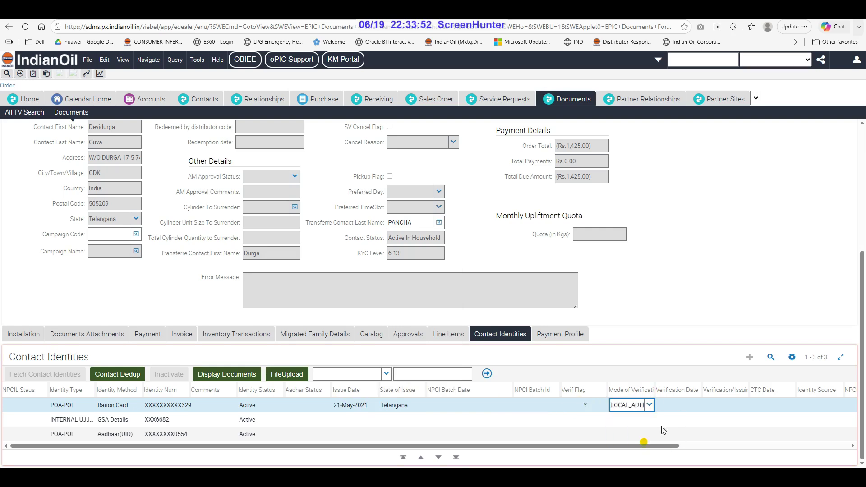
click(673, 404)
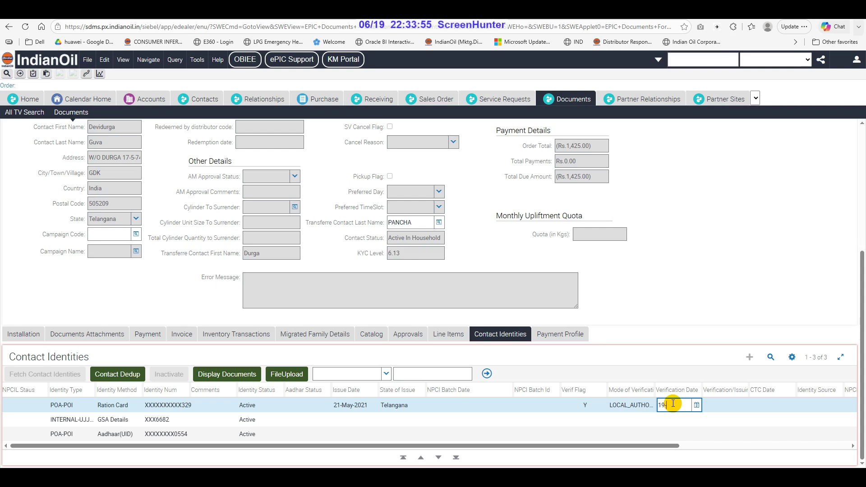
text(19-06-2026)
key(Tab)
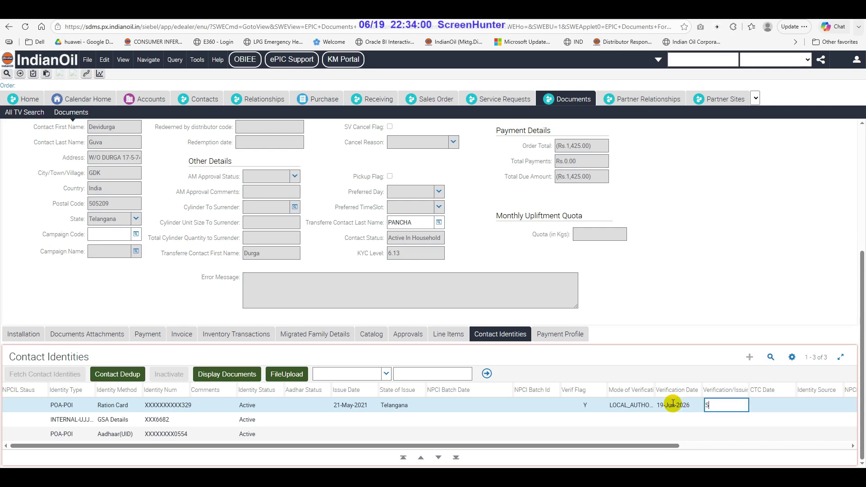
text(RO)
key(Tab)
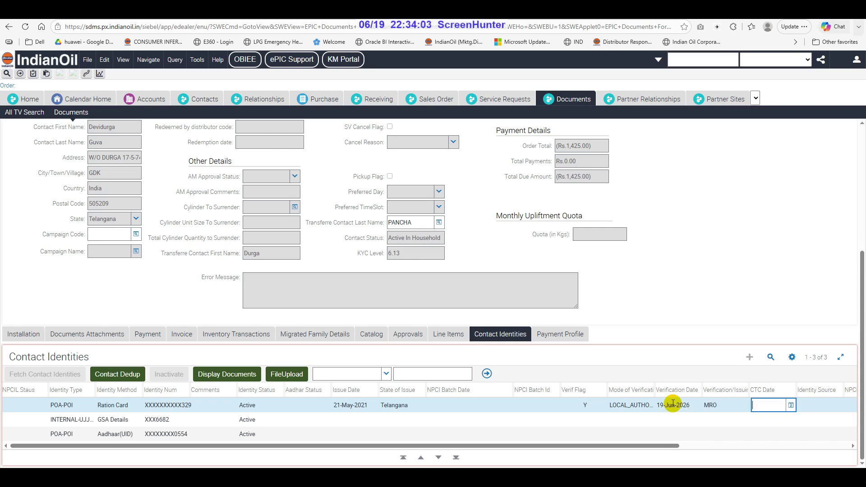
key(Tab)
click(837, 405)
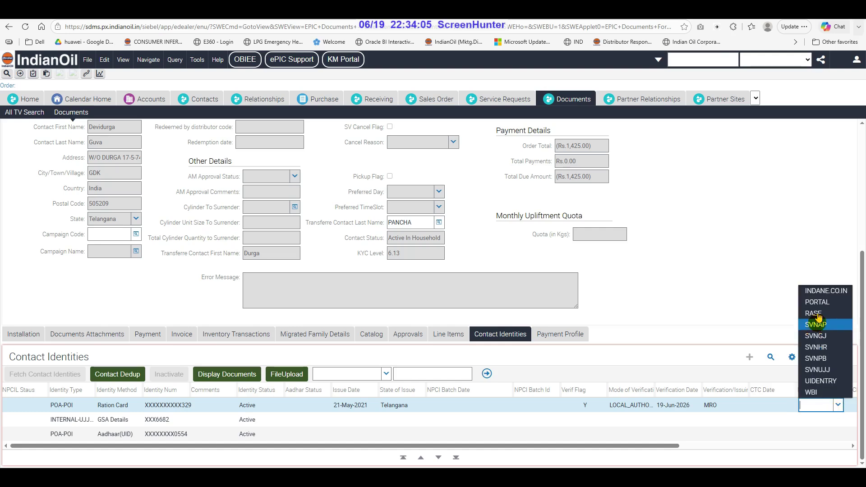
click(820, 302)
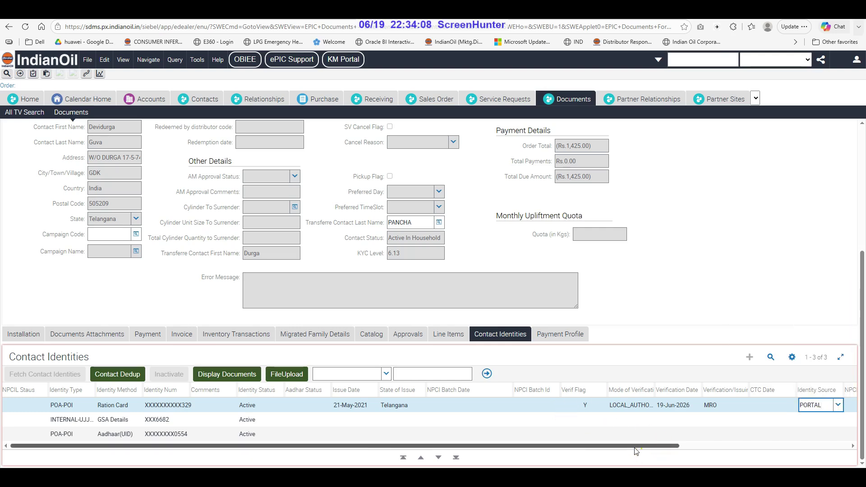
click(164, 405)
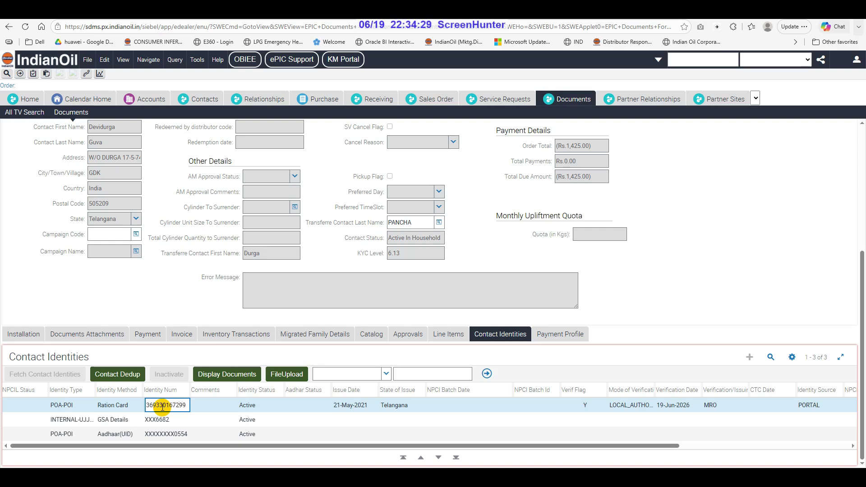
Finish the Ration Card row and upload the RATION CARD image to it
key(Tab)
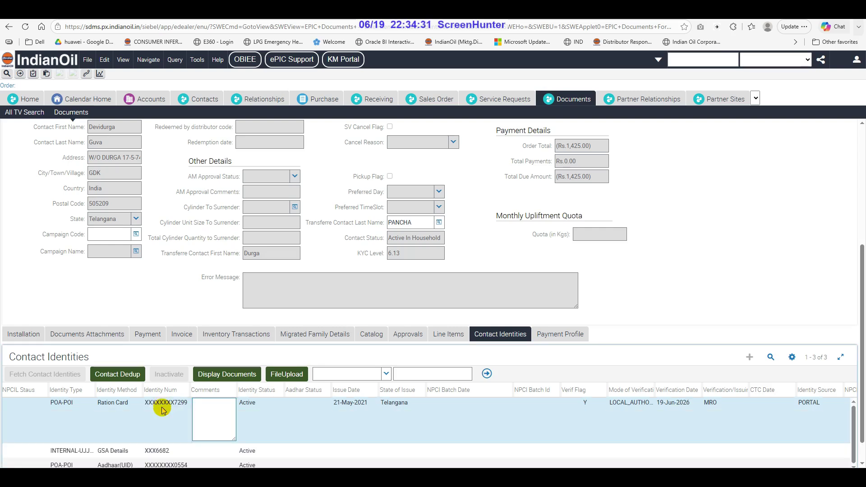
click(251, 405)
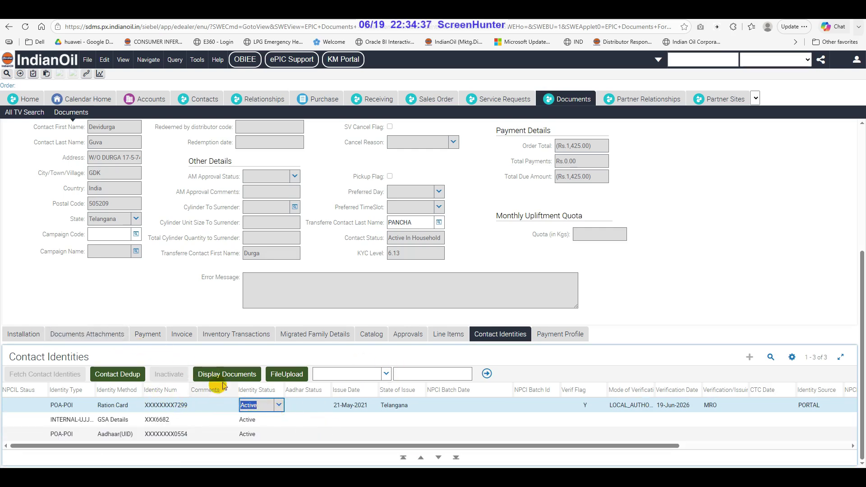
click(284, 374)
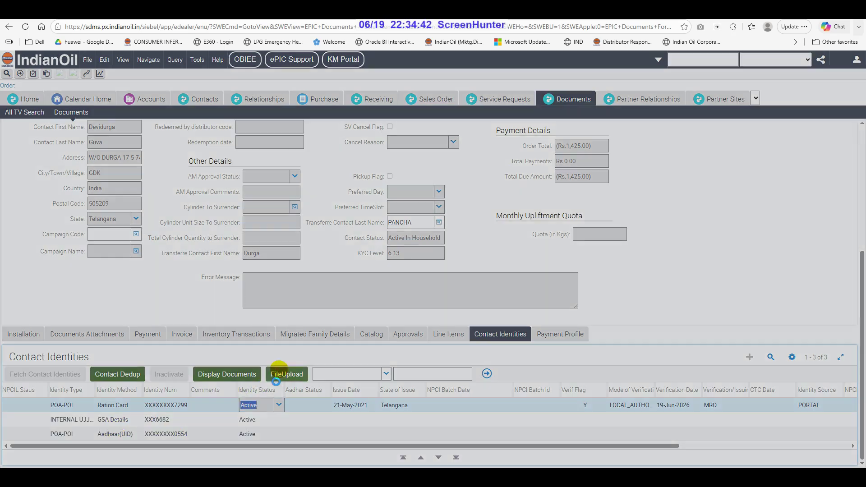
click(397, 268)
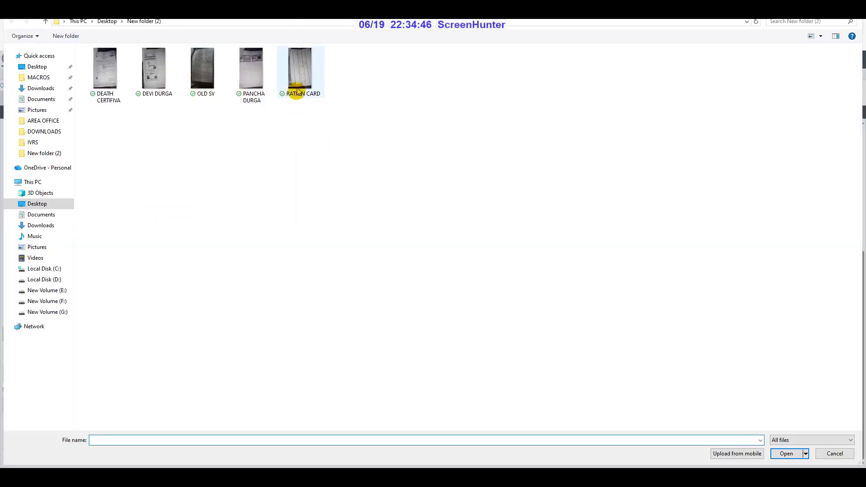
click(299, 79)
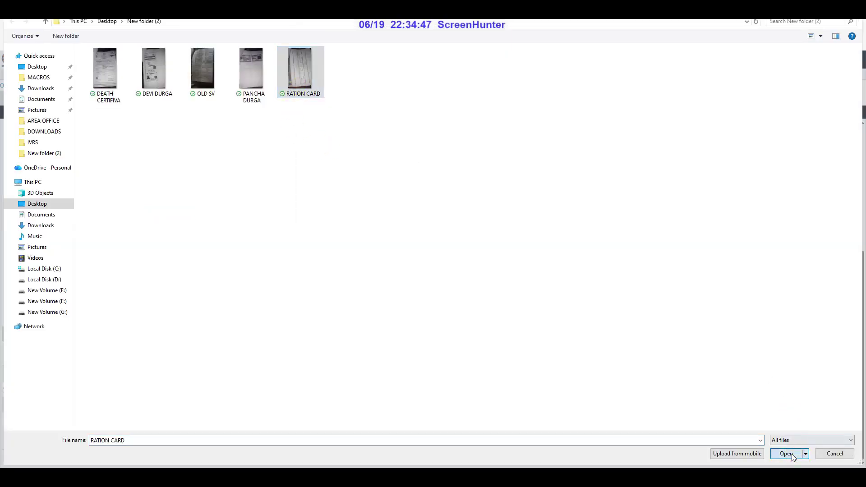
click(792, 454)
click(436, 290)
click(518, 90)
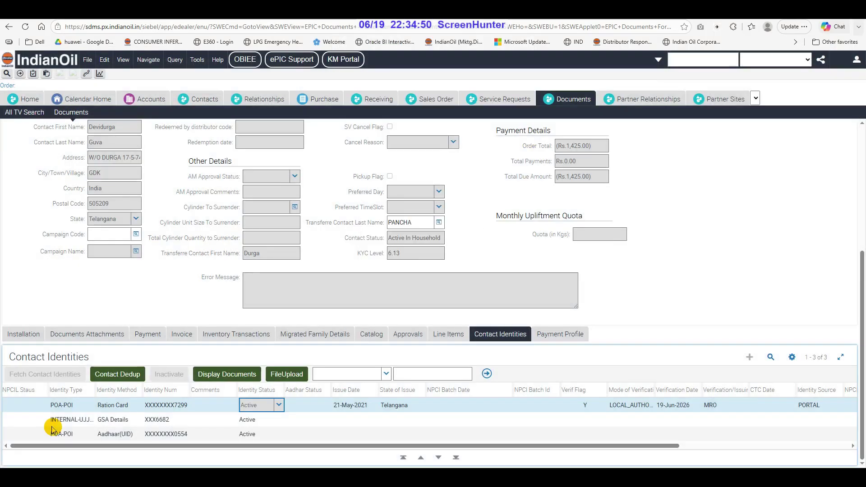
Upload the RATION CARD image to the GSA Details identity
click(101, 418)
click(287, 375)
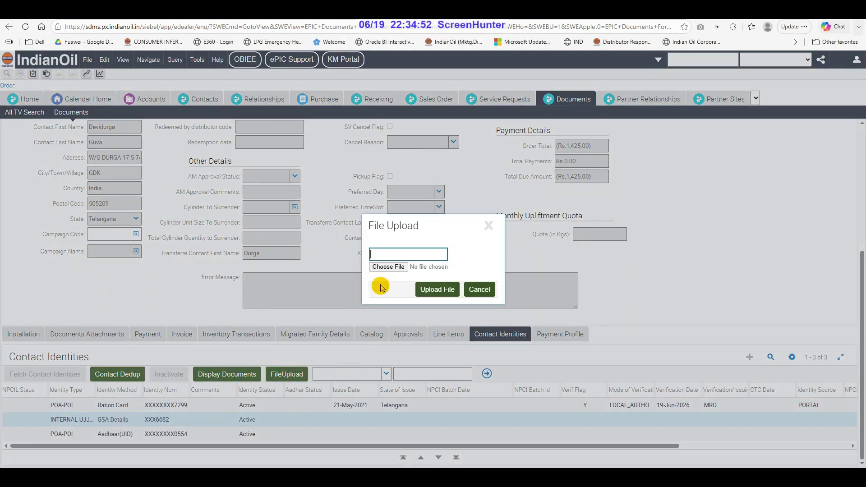
click(386, 266)
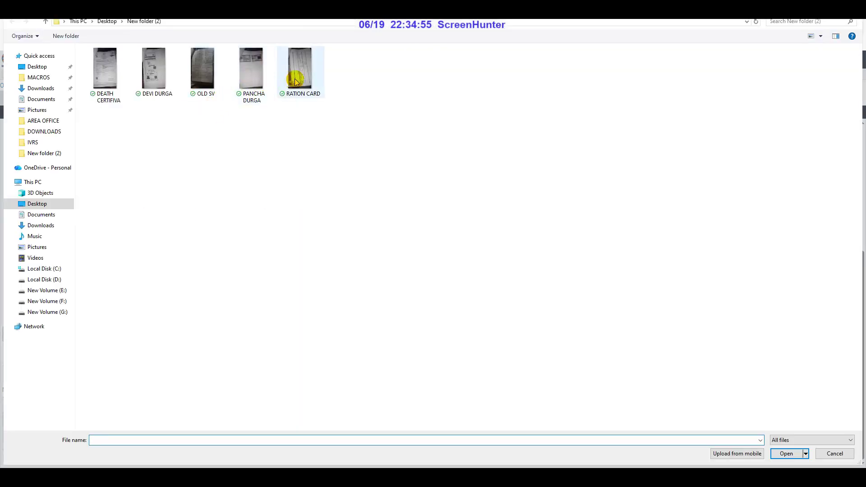
click(300, 72)
click(789, 452)
click(441, 289)
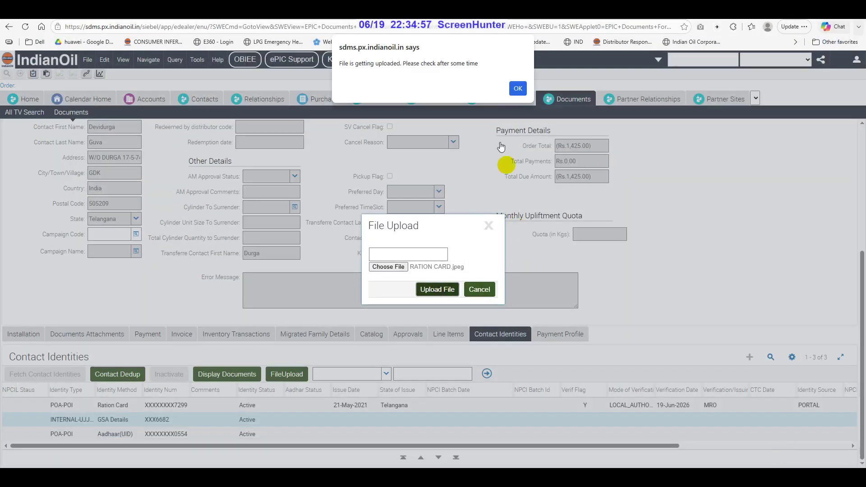
click(517, 87)
Upload the transferee's scanned document to the Aadhaar identity
click(159, 432)
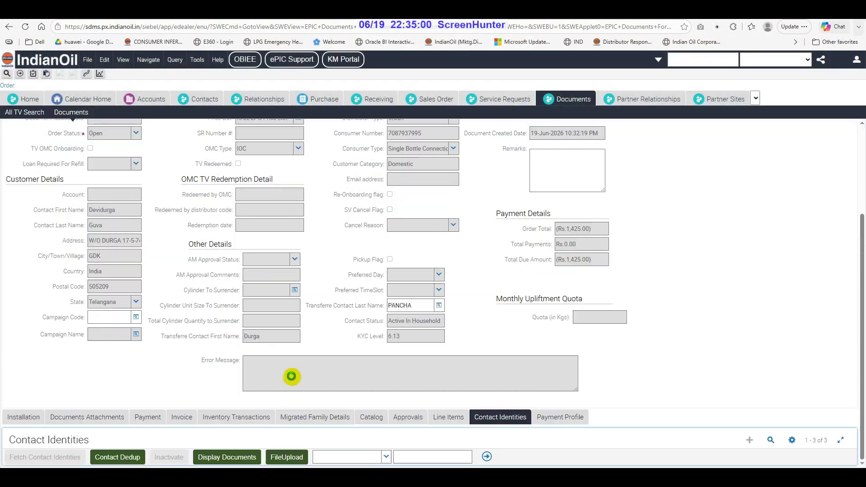
click(287, 375)
click(389, 266)
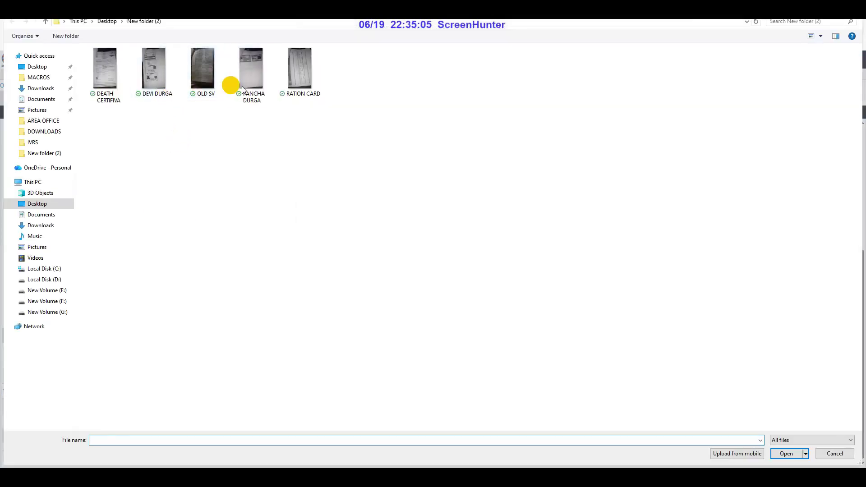
click(235, 84)
click(782, 444)
click(781, 450)
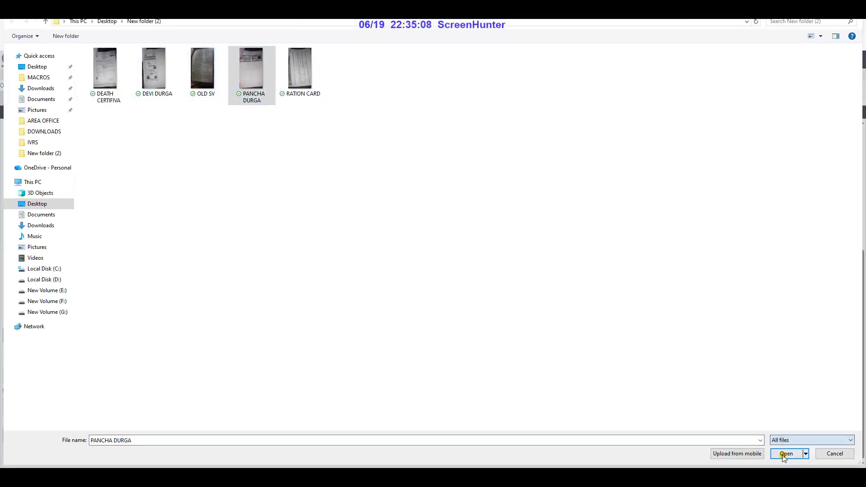
click(786, 455)
click(443, 289)
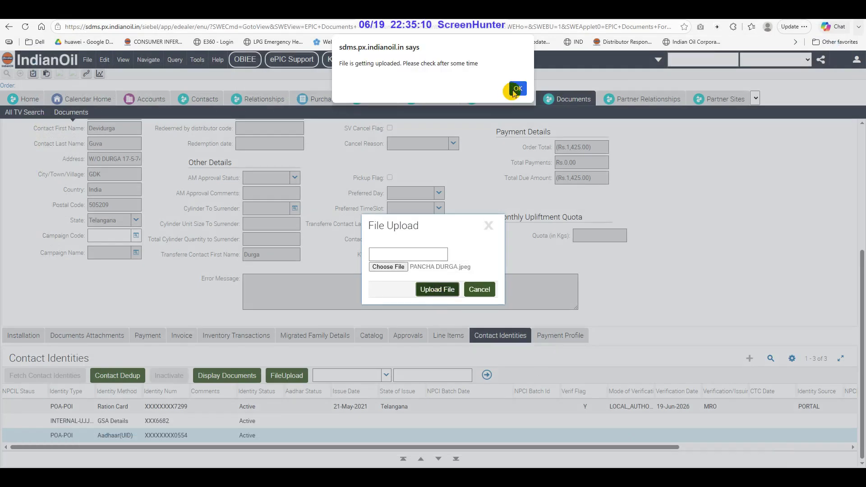
click(518, 84)
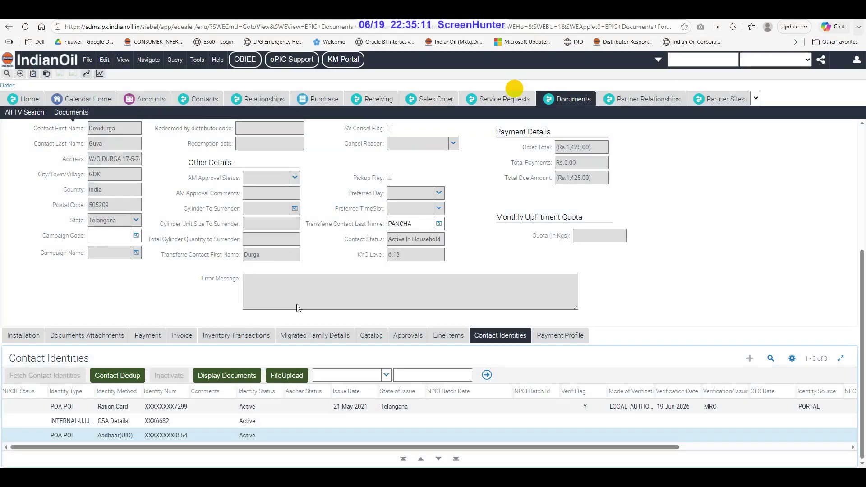
Add two document attachment rows typed Old SV Document and Death Certificate
click(87, 335)
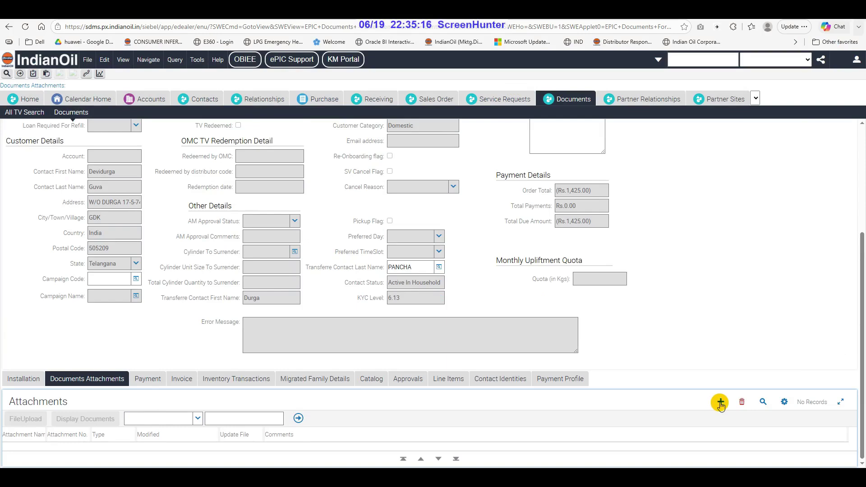
click(721, 401)
click(130, 437)
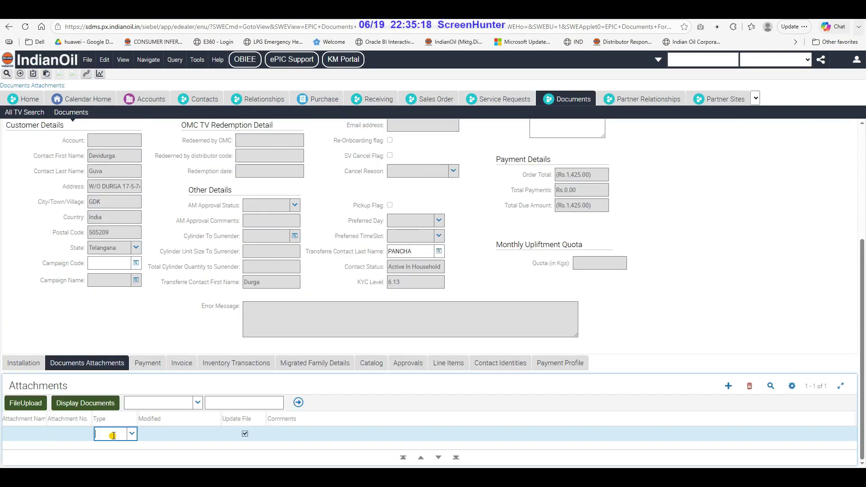
click(133, 435)
text(OLD)
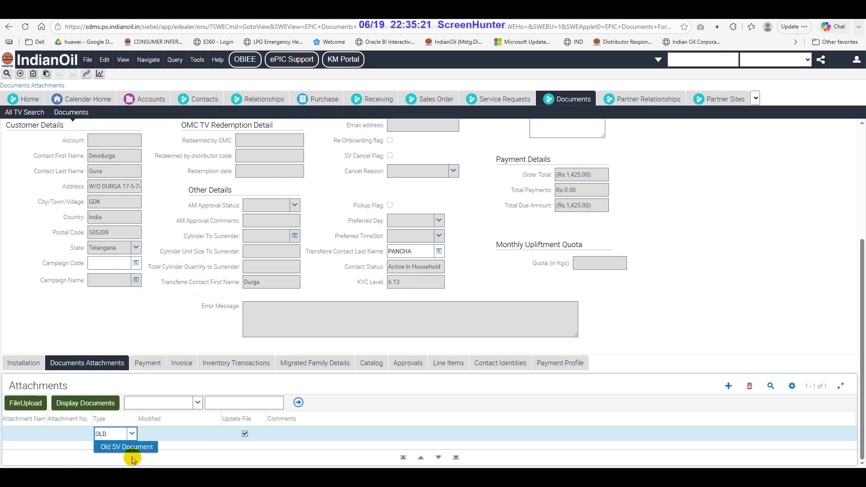
click(135, 447)
click(728, 385)
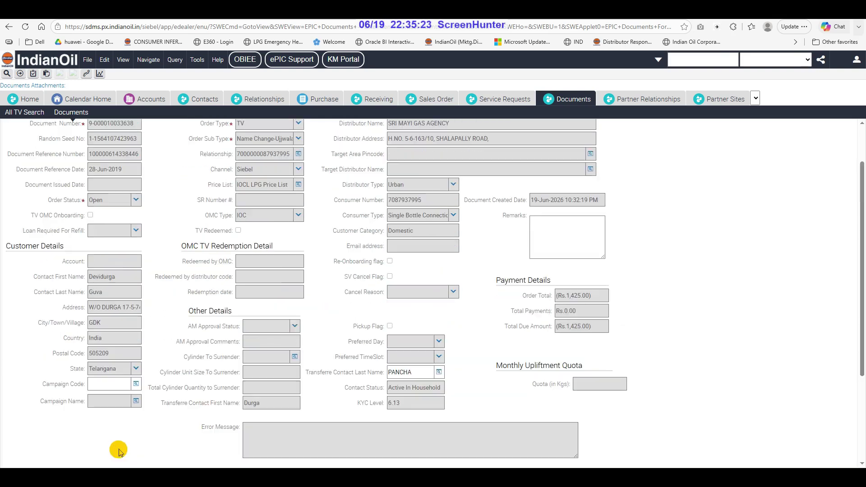
click(132, 420)
click(133, 419)
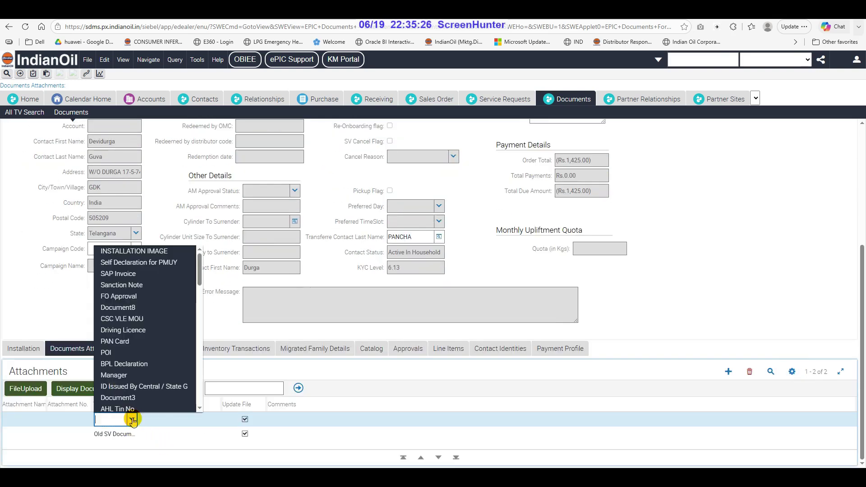
text(dea)
click(129, 443)
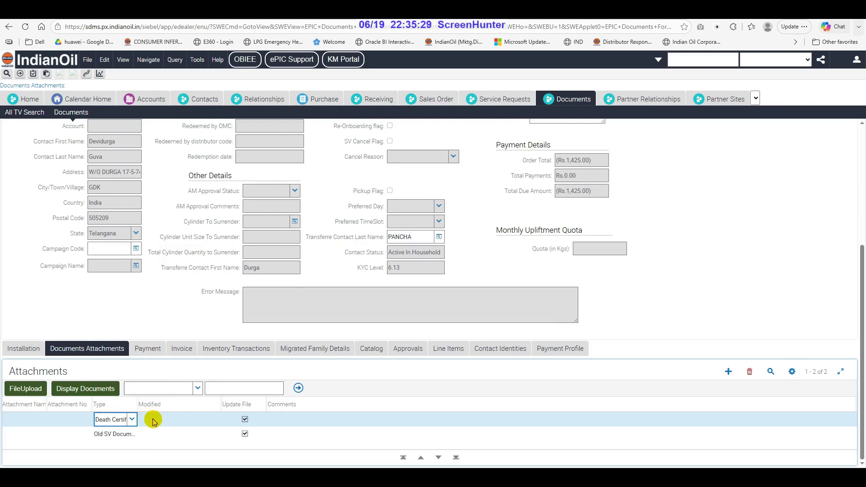
click(153, 420)
click(125, 420)
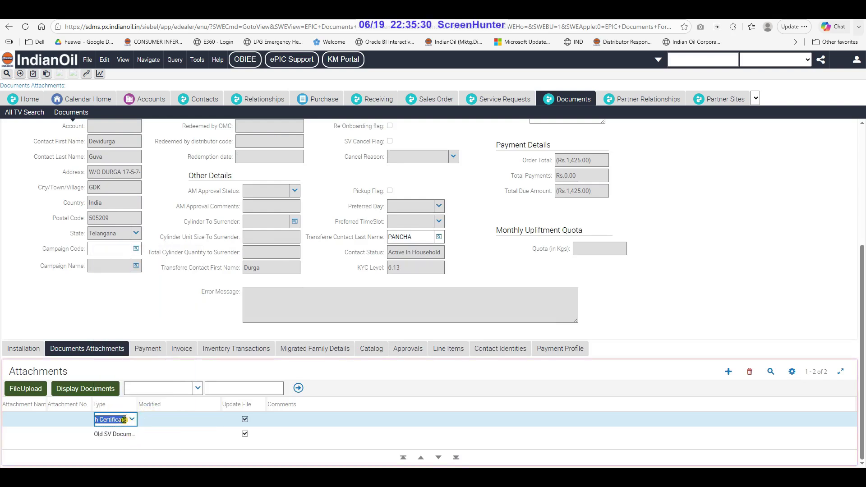
Upload DEATH CERTIFIVA.jpeg to the Death Certificate attachment
click(27, 391)
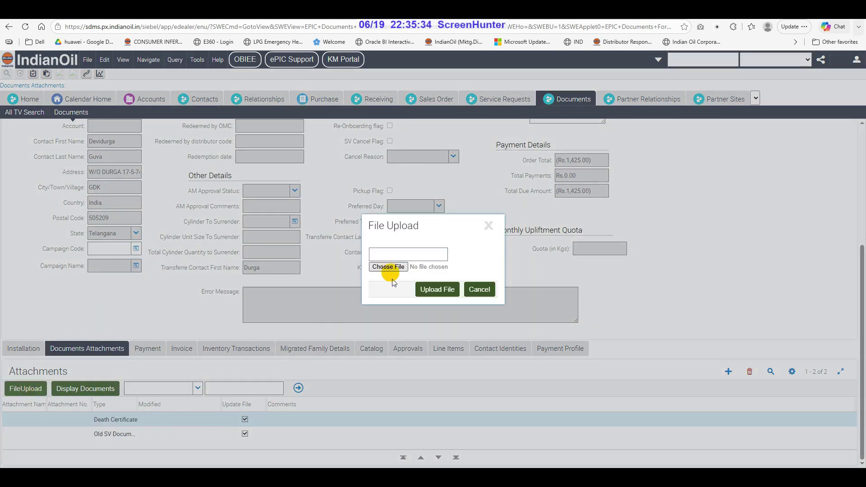
click(388, 267)
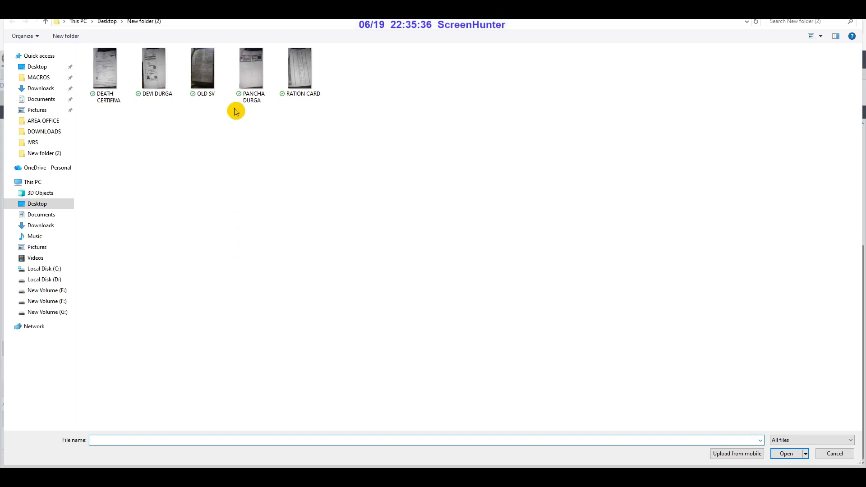
click(103, 72)
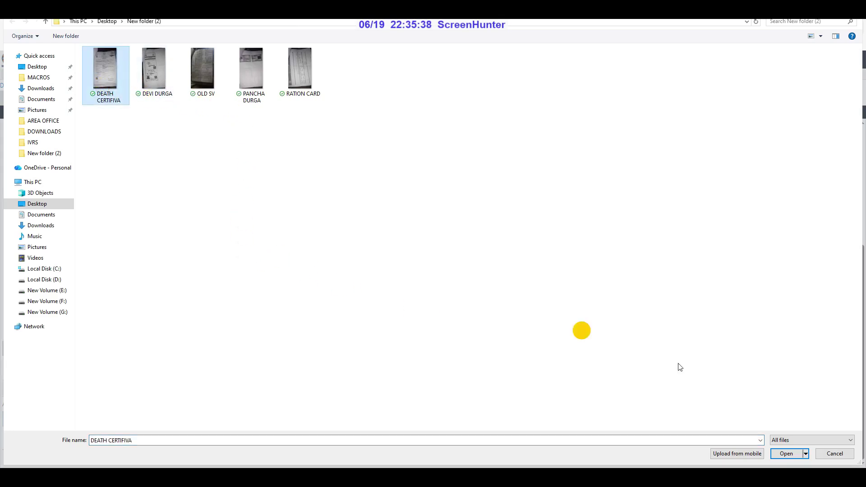
click(785, 454)
click(444, 298)
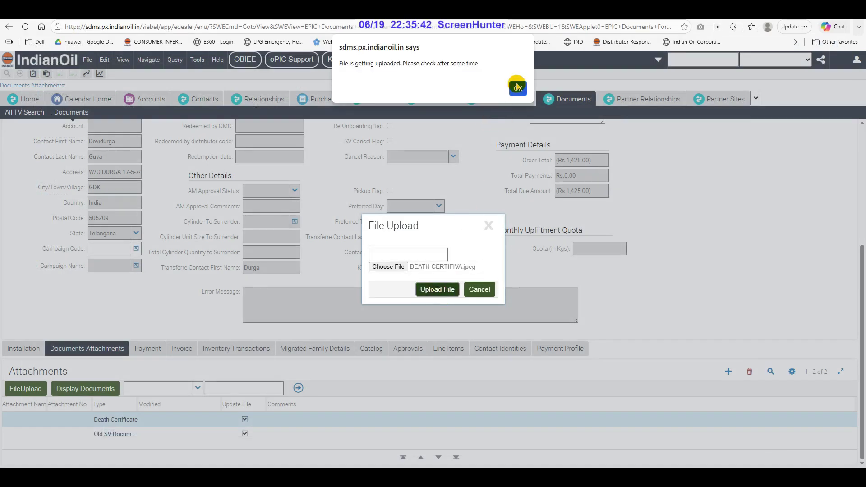
click(516, 87)
Upload the OLD SV image to the Old SV Document attachment
click(136, 434)
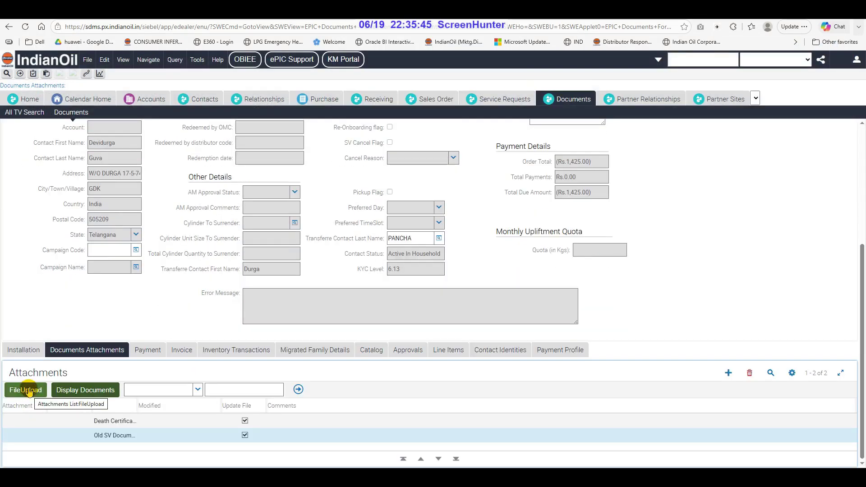
click(25, 389)
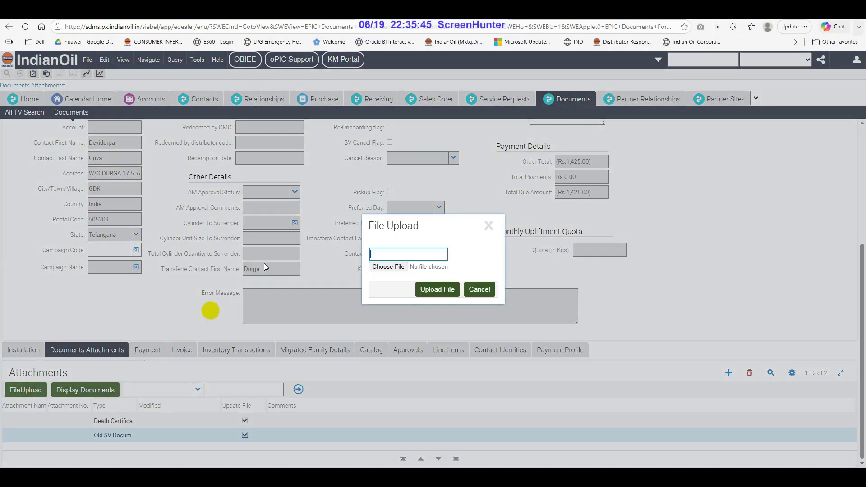
click(390, 267)
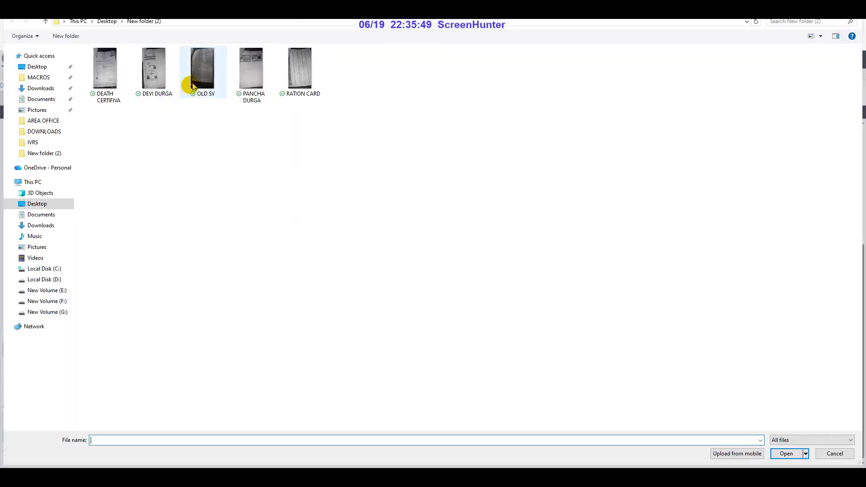
click(193, 86)
click(785, 453)
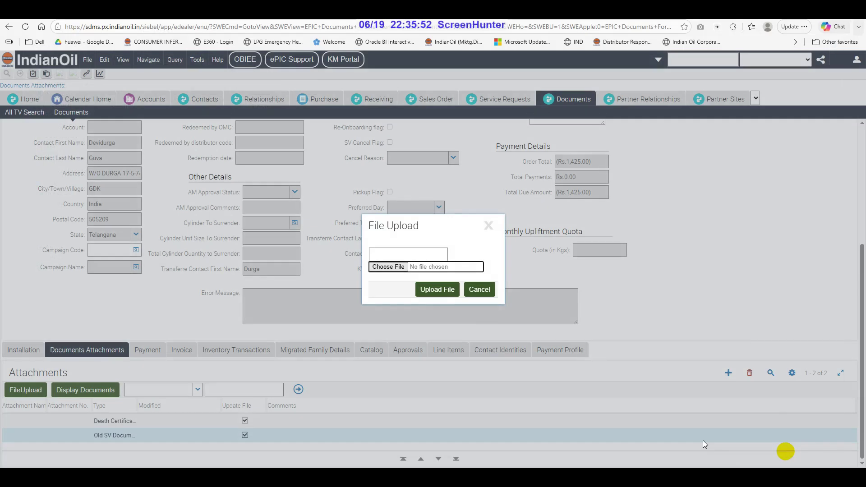
click(435, 289)
click(515, 87)
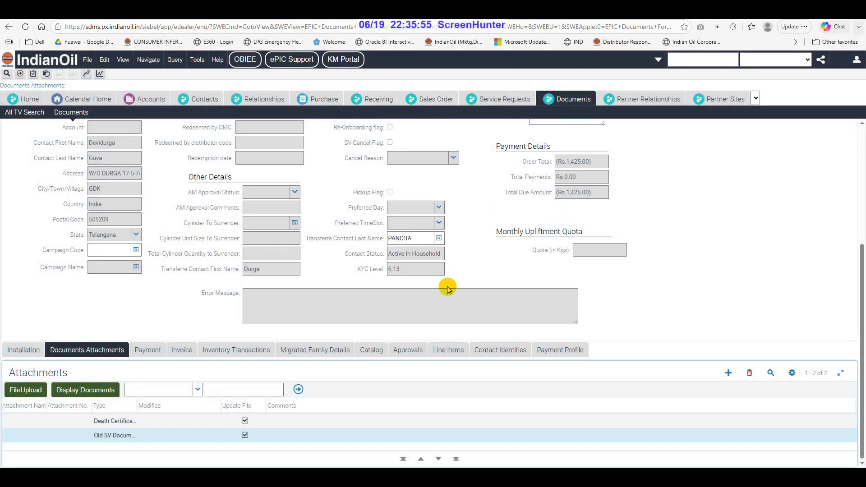
Submit the order, adding the remark NAME CHANGE after the missing-remarks warning
click(441, 350)
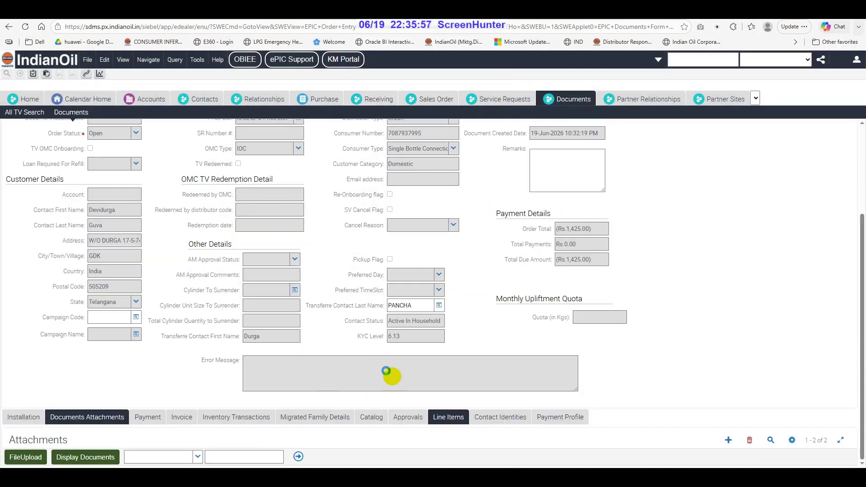
scroll(372, 361, up, 5)
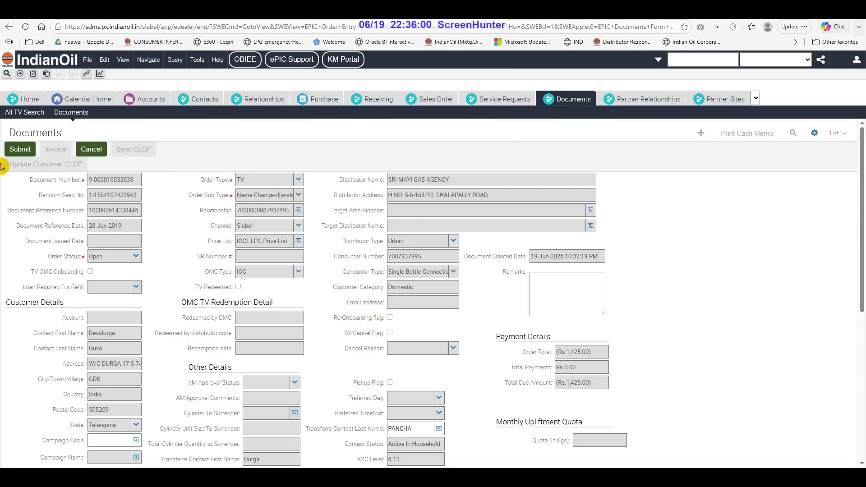
click(20, 149)
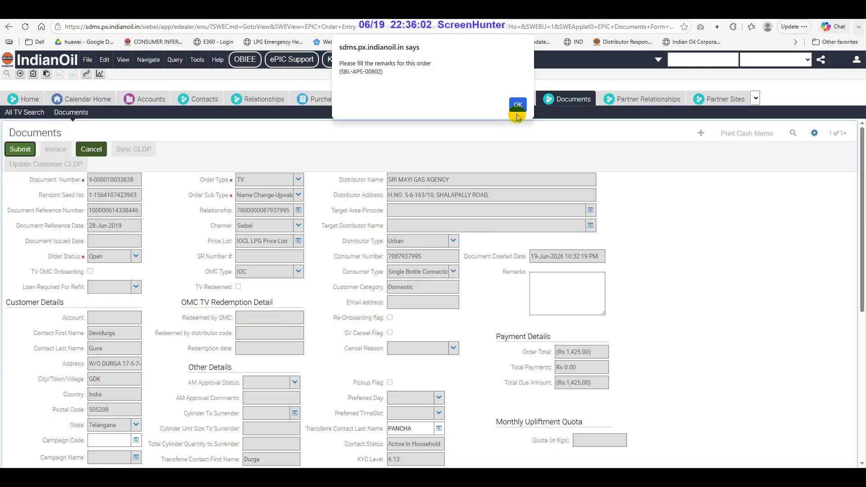
click(517, 105)
click(564, 294)
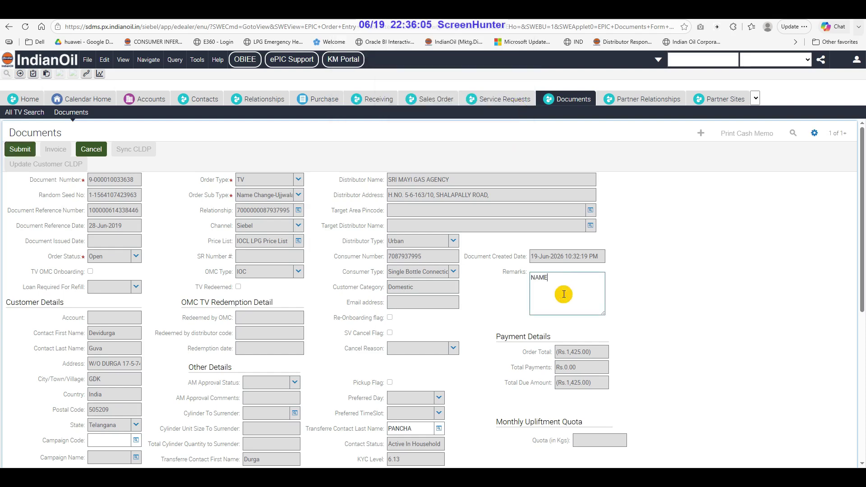
text(NAME CHANGE)
click(22, 149)
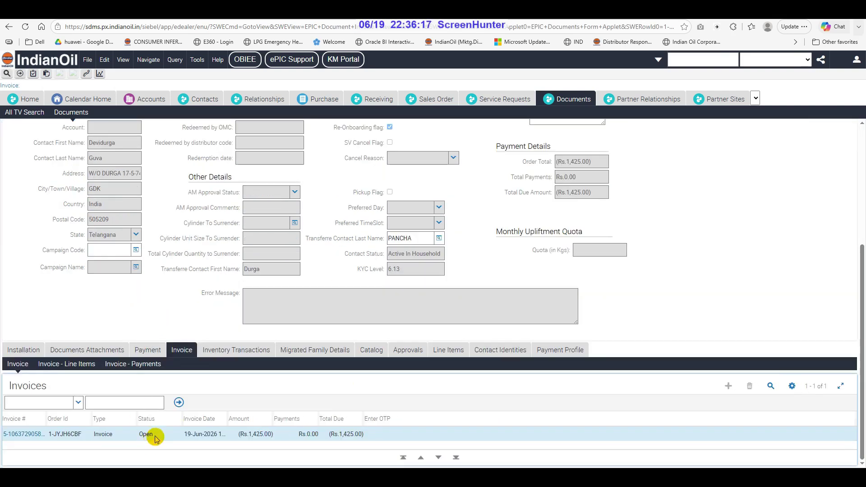
Change the Invoice tab's Status field to Completed
click(156, 437)
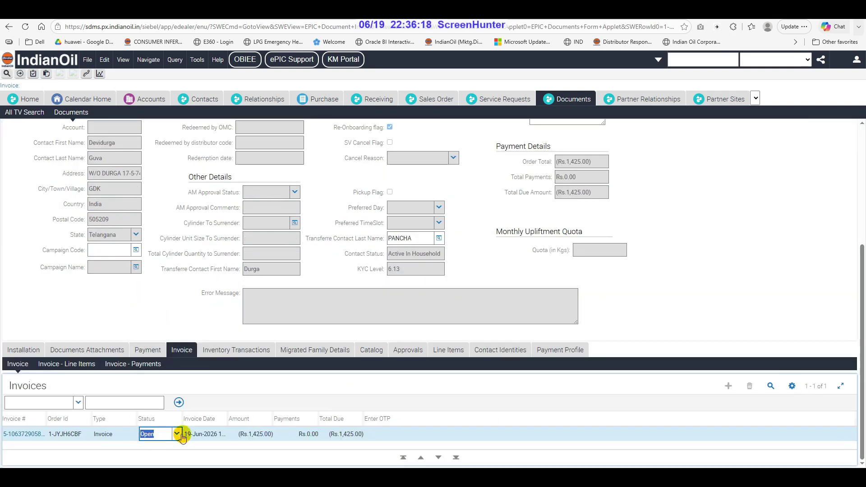
click(176, 434)
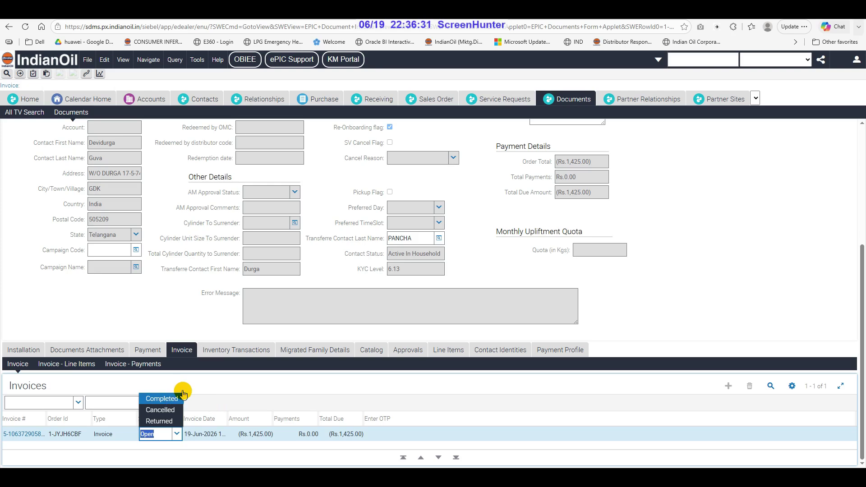
click(182, 395)
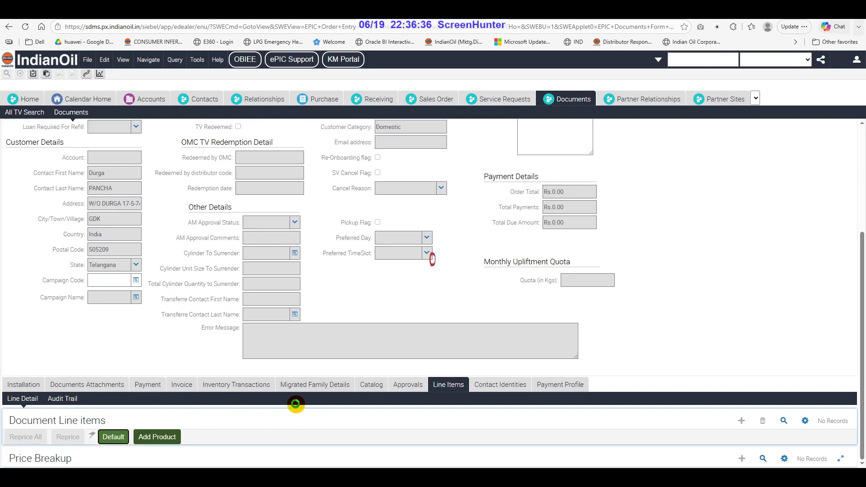
Set the regulator line item to year 2021 and month 5
click(401, 409)
text(2021)
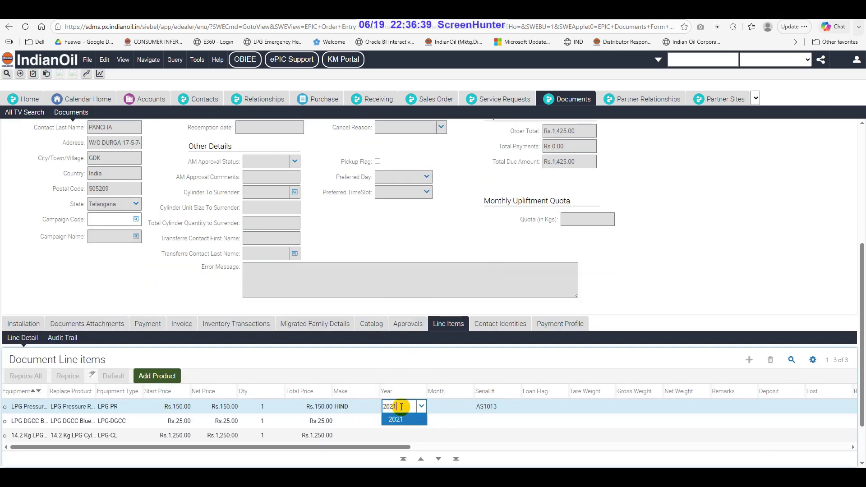
key(Tab)
text(5)
key(Tab)
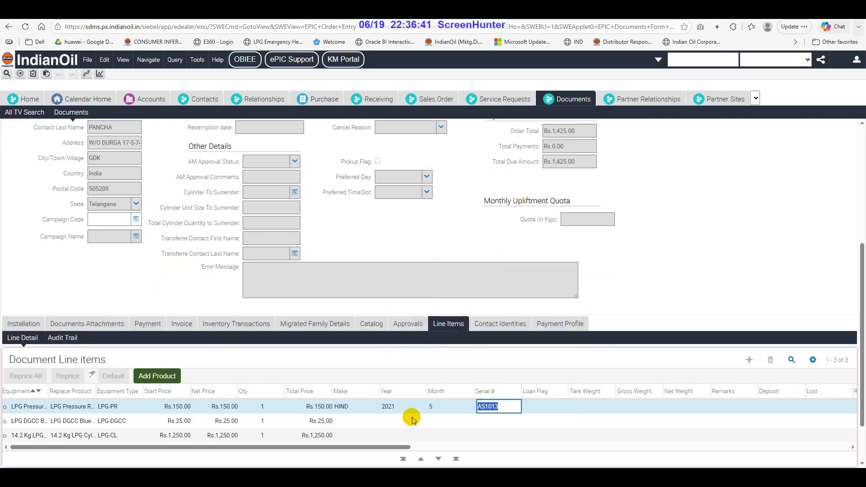
Enter the DGCC line's serial number and submit the SV order
click(508, 425)
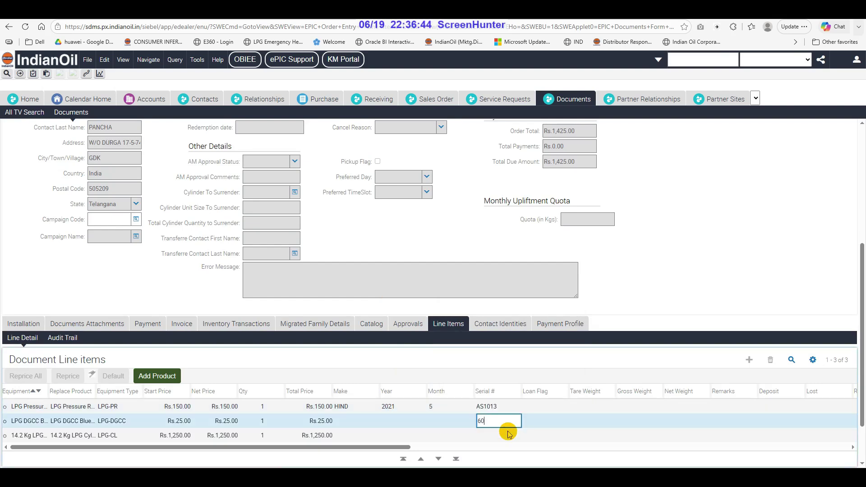
scroll(509, 434, up, 5)
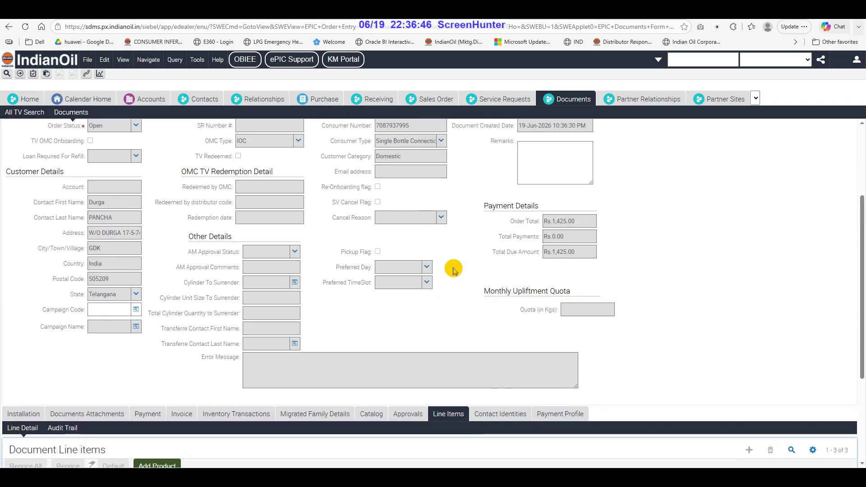
click(20, 150)
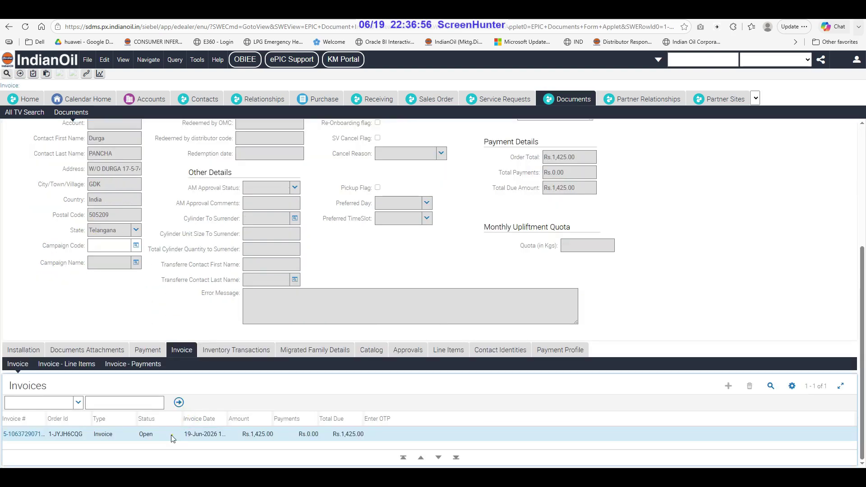
Mark the Rs.1,425.00 SV invoice Completed and run the SV TV Invoice report in PDF
click(172, 435)
click(176, 434)
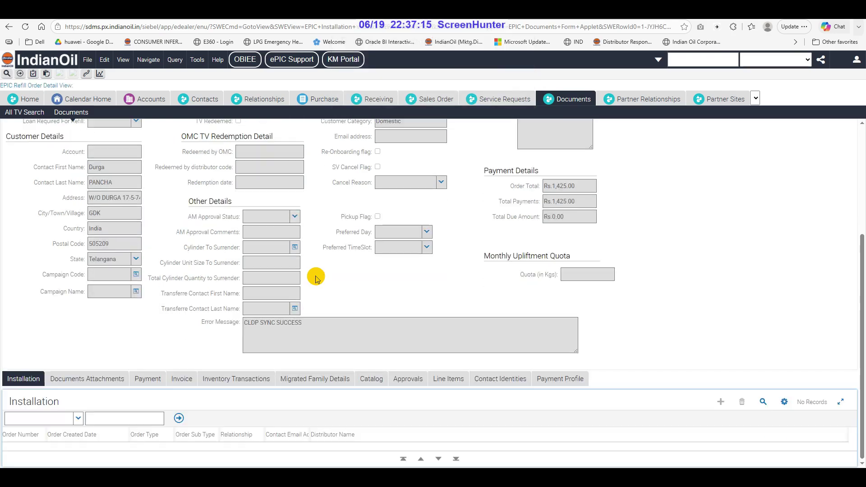
click(449, 379)
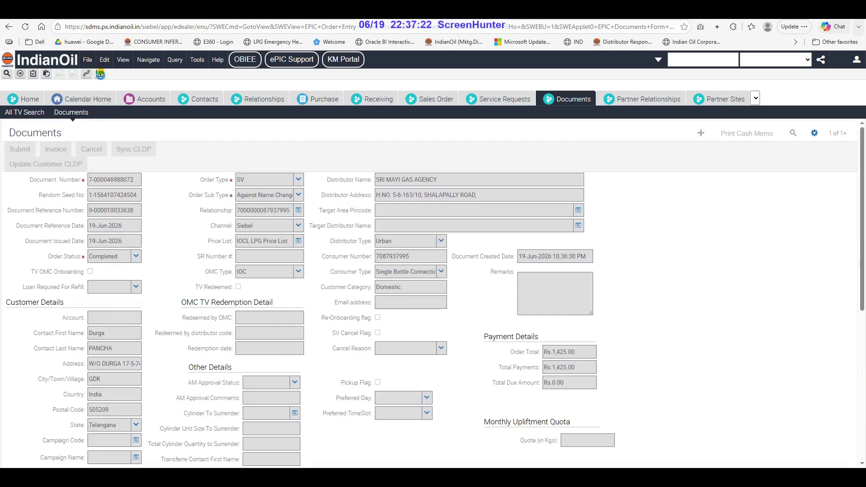
click(100, 74)
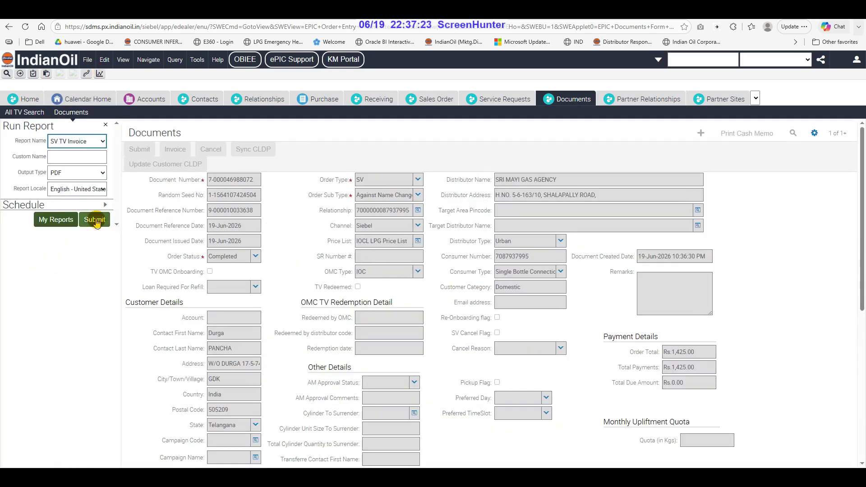
click(95, 220)
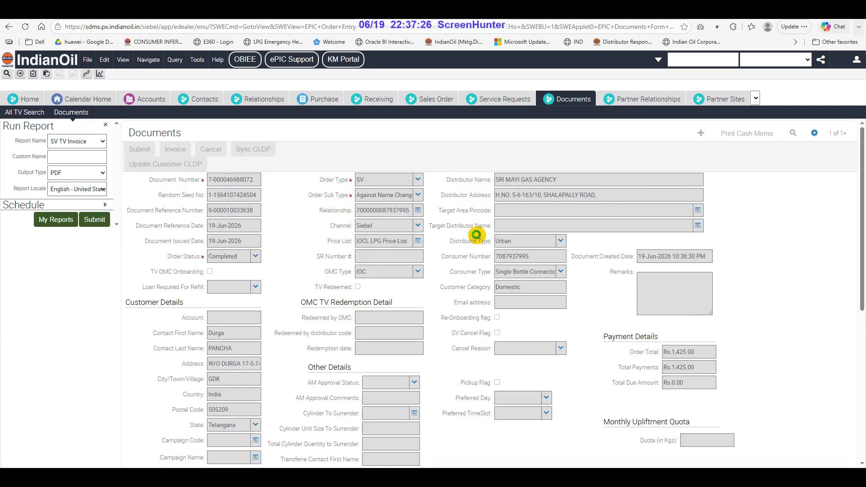